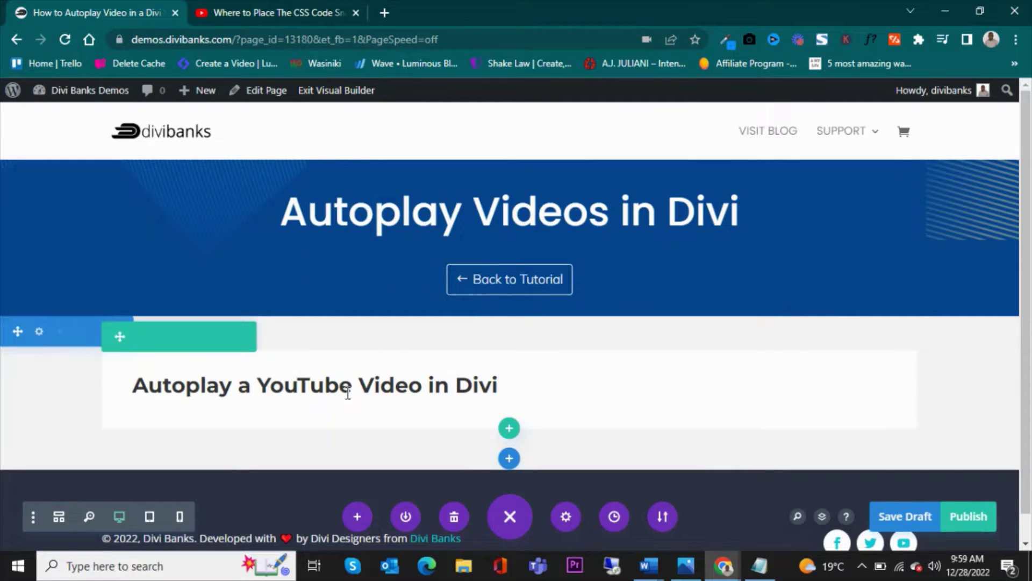
- Scroll down to the 'Autoplay a YouTube Video in Divi' heading on the demo page
{"action": "scroll", "coordinate": [303, 375], "scroll_direction": "down", "scroll_amount": 1}
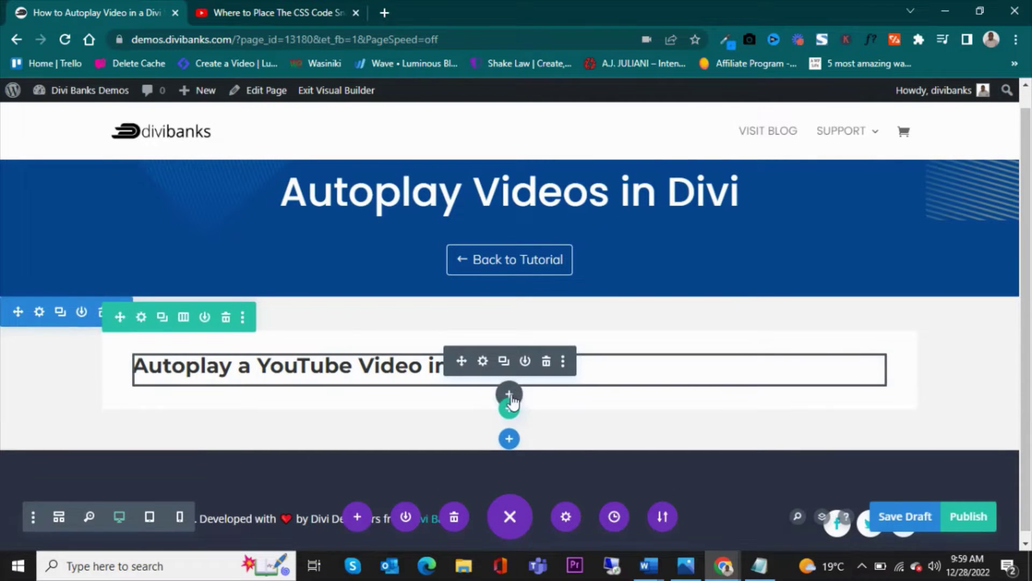
- Insert a Video module below the heading via a 'vide' search and save its default settings
{"action": "left_click", "coordinate": [510, 395]}
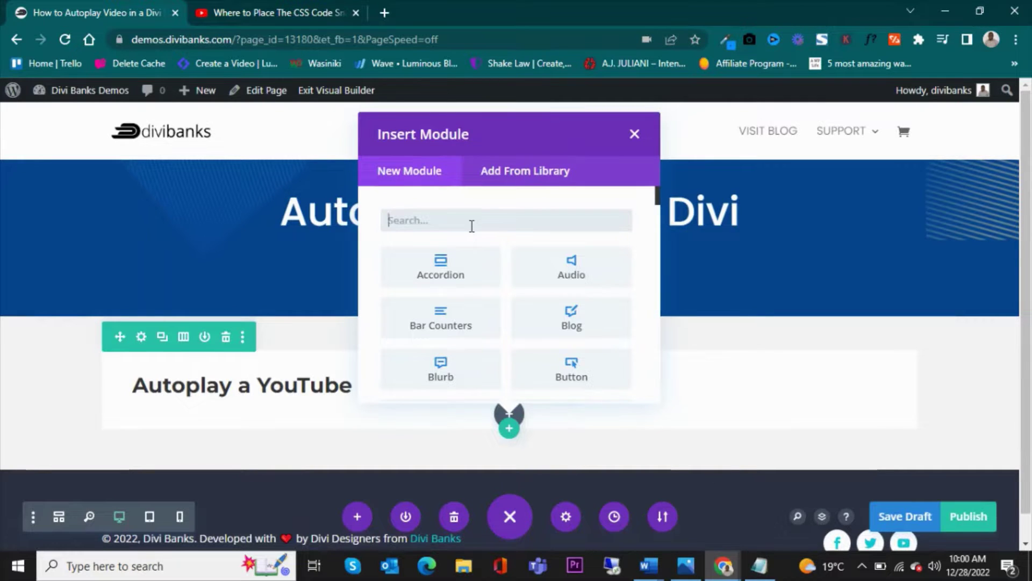
{"action": "type", "text": "vide"}
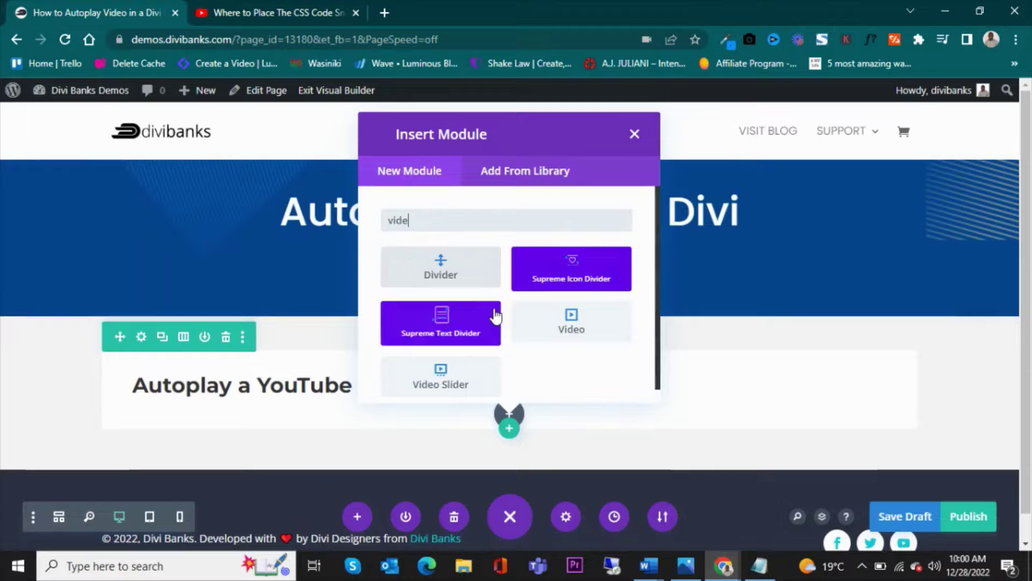
{"action": "left_click", "coordinate": [535, 336]}
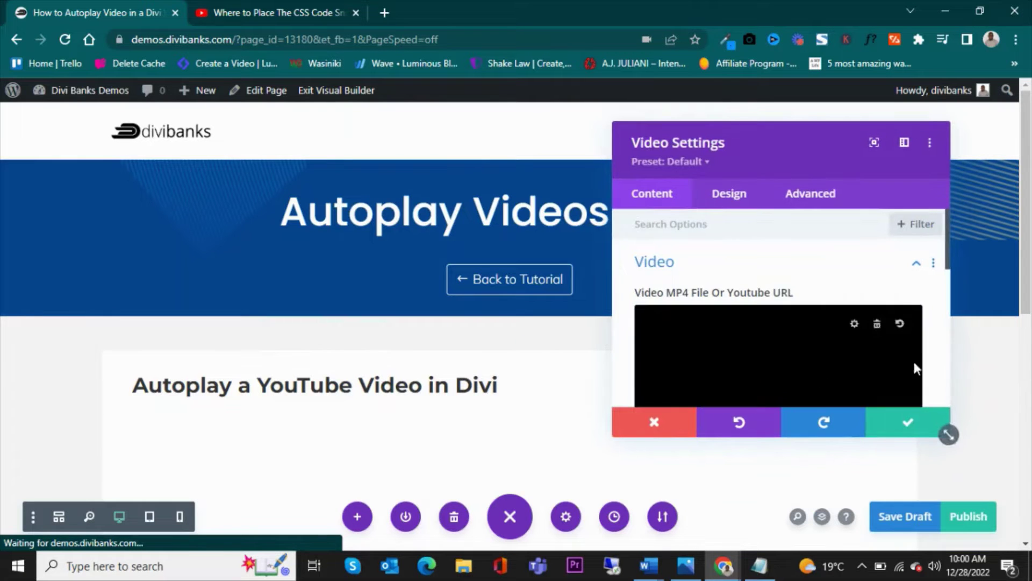
{"action": "left_click", "coordinate": [909, 426]}
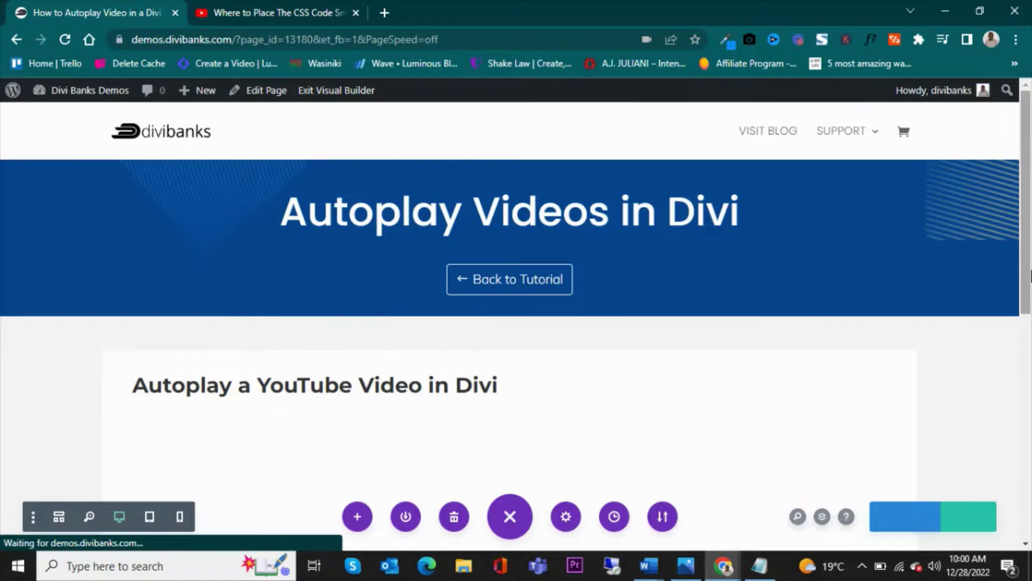
- Scroll through the page to check the Divi theme YouTube video preview
{"action": "scroll", "coordinate": [1031, 276], "scroll_direction": "down", "scroll_amount": 6}
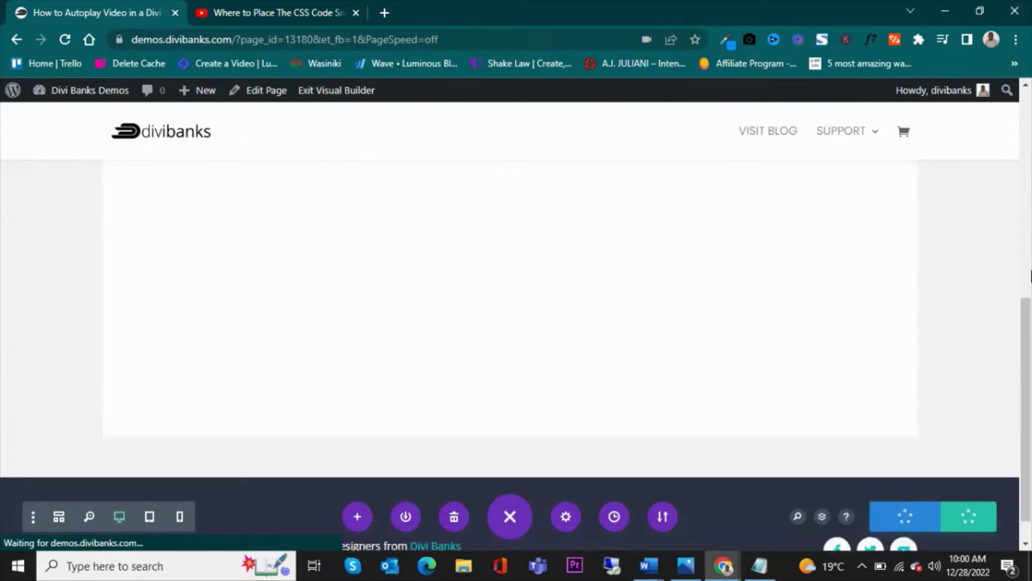
{"action": "scroll", "coordinate": [1000, 269], "scroll_direction": "up", "scroll_amount": 6}
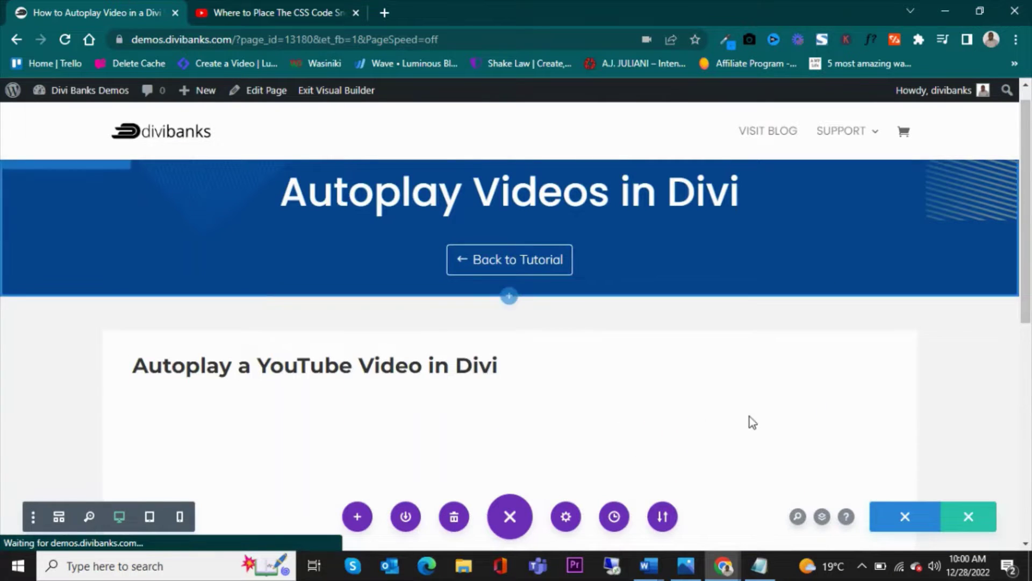
{"action": "scroll", "coordinate": [754, 417], "scroll_direction": "down", "scroll_amount": 5}
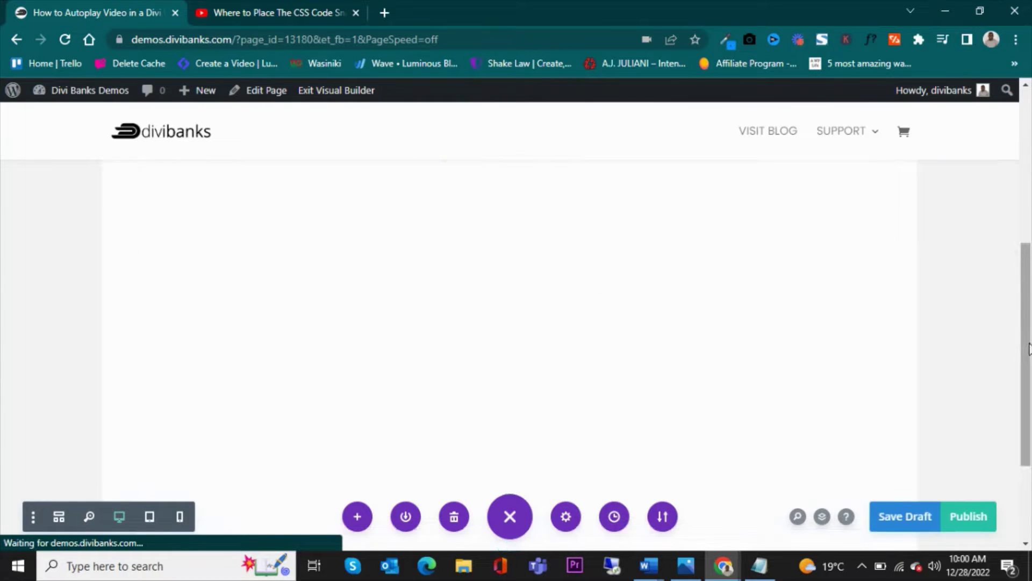
{"action": "scroll", "coordinate": [1029, 349], "scroll_direction": "up", "scroll_amount": 3}
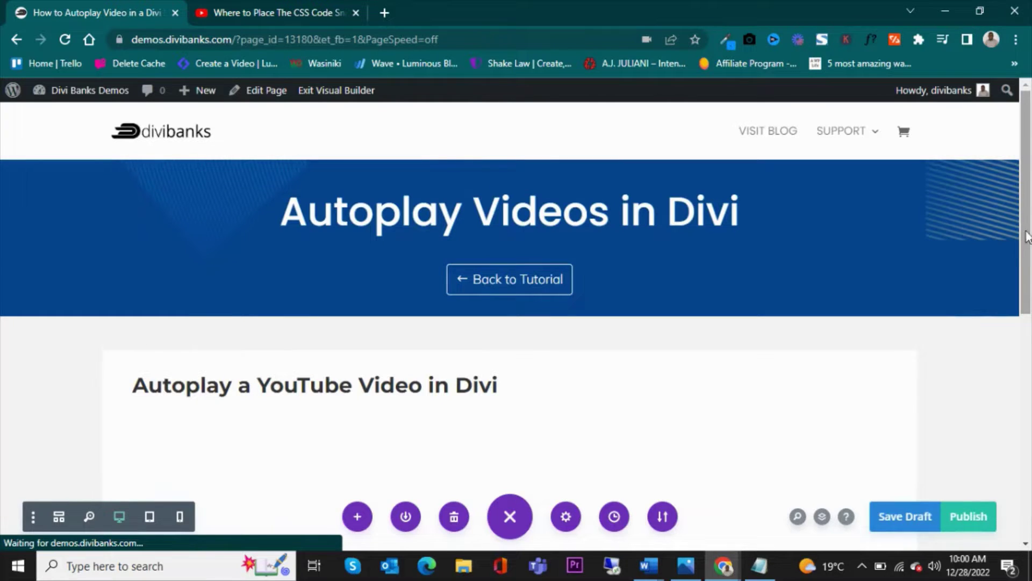
{"action": "scroll", "coordinate": [1029, 151], "scroll_direction": "down", "scroll_amount": 3}
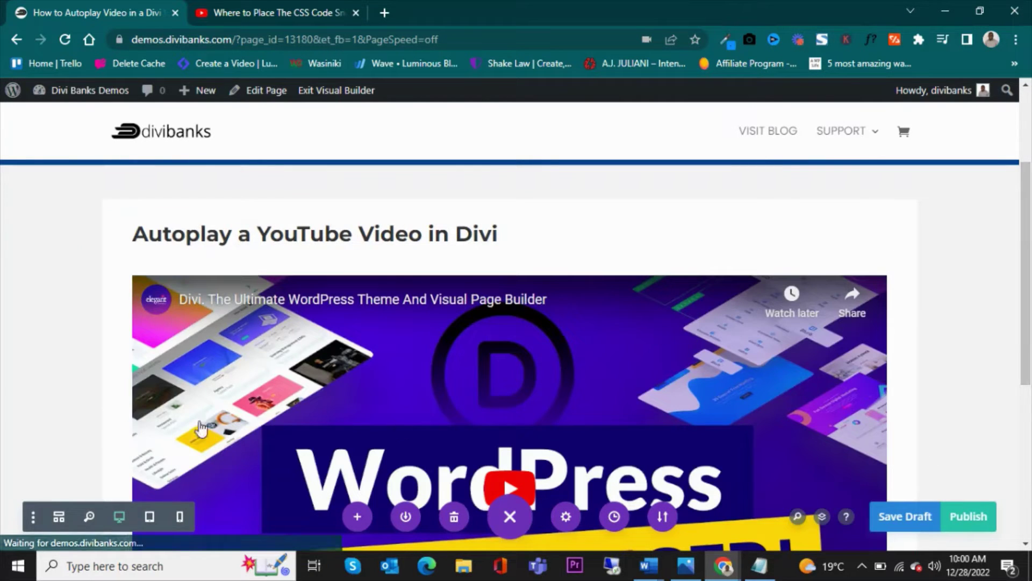
{"action": "scroll", "coordinate": [430, 350], "scroll_direction": "down", "scroll_amount": 5}
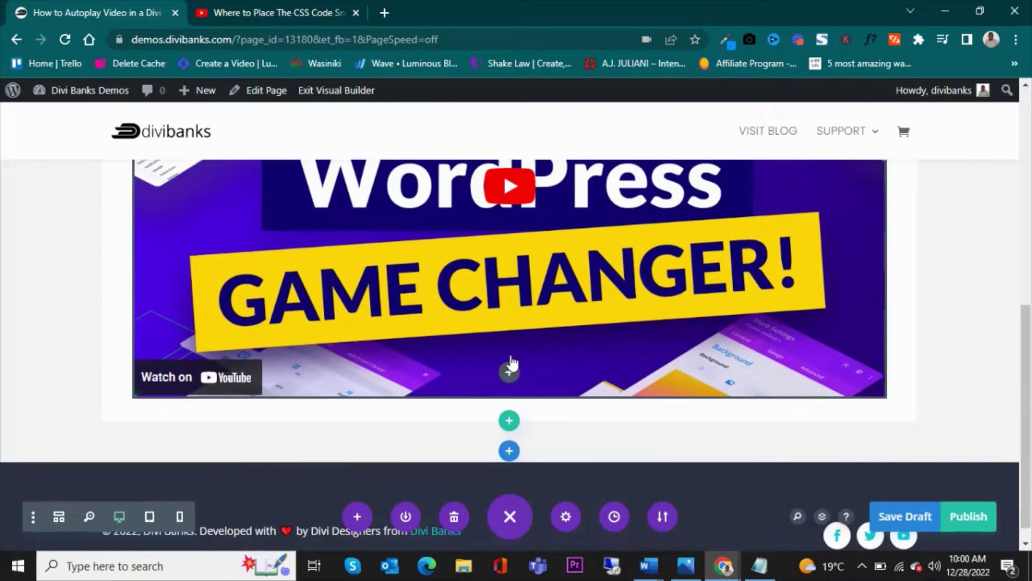
{"action": "scroll", "coordinate": [504, 350], "scroll_direction": "up", "scroll_amount": 3}
{"action": "scroll", "coordinate": [504, 350], "scroll_direction": "up", "scroll_amount": 4}
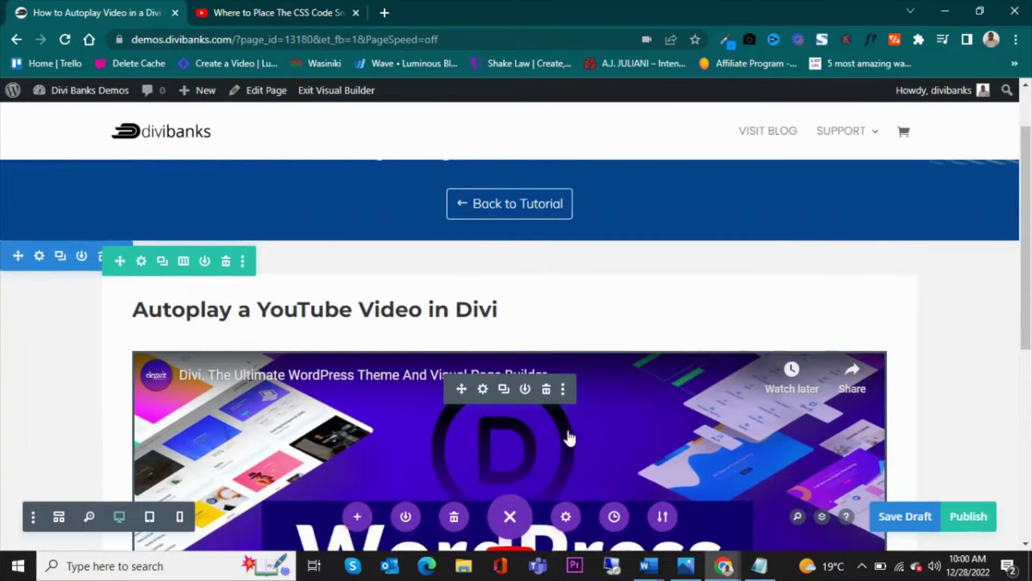
{"action": "scroll", "coordinate": [560, 433], "scroll_direction": "down", "scroll_amount": 3}
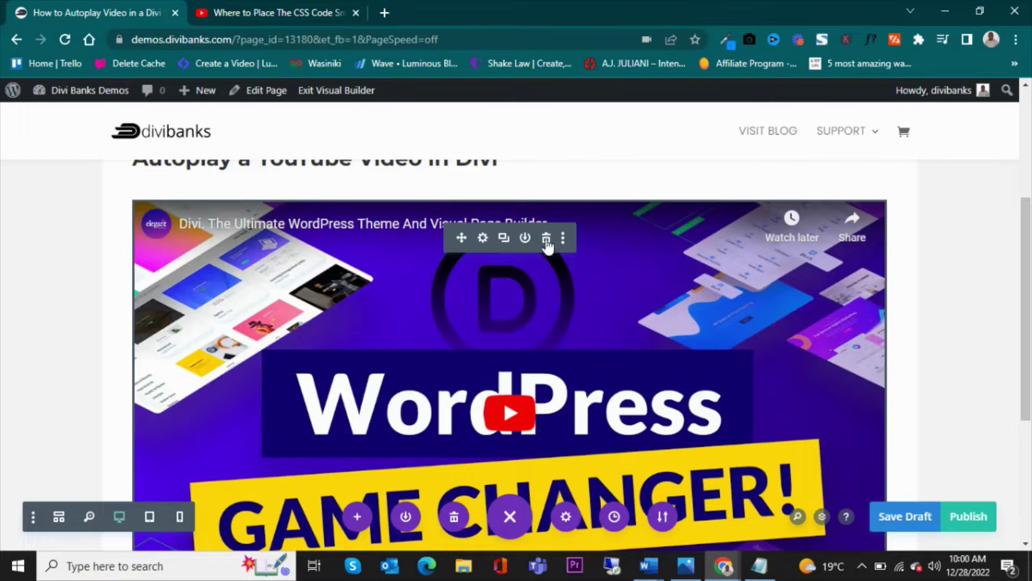
- Replace the Video module with an empty Code module under the heading, then go to YouTube
{"action": "left_click", "coordinate": [546, 238]}
{"action": "mouse_move", "coordinate": [507, 386]}
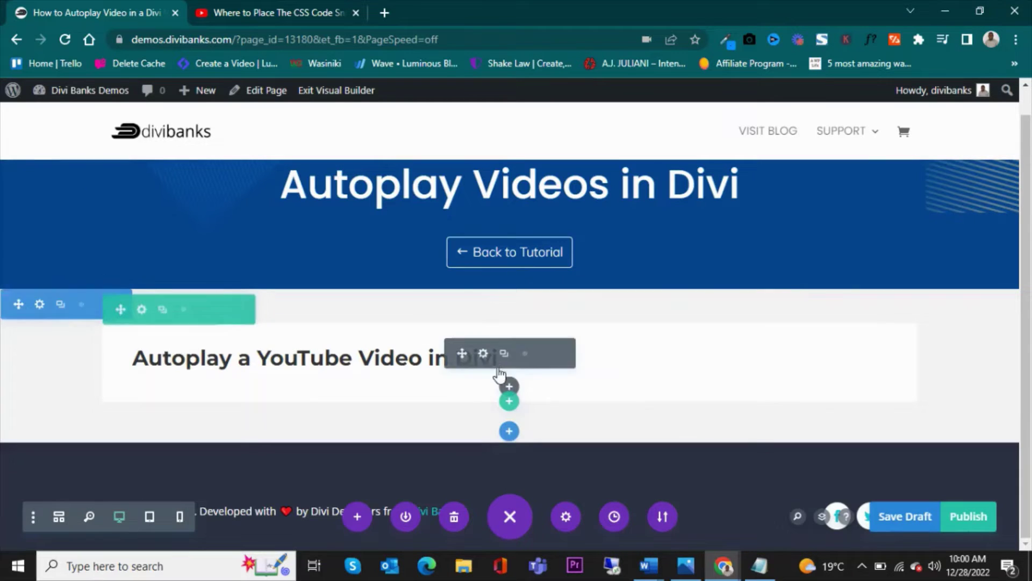
{"action": "left_click", "coordinate": [507, 386]}
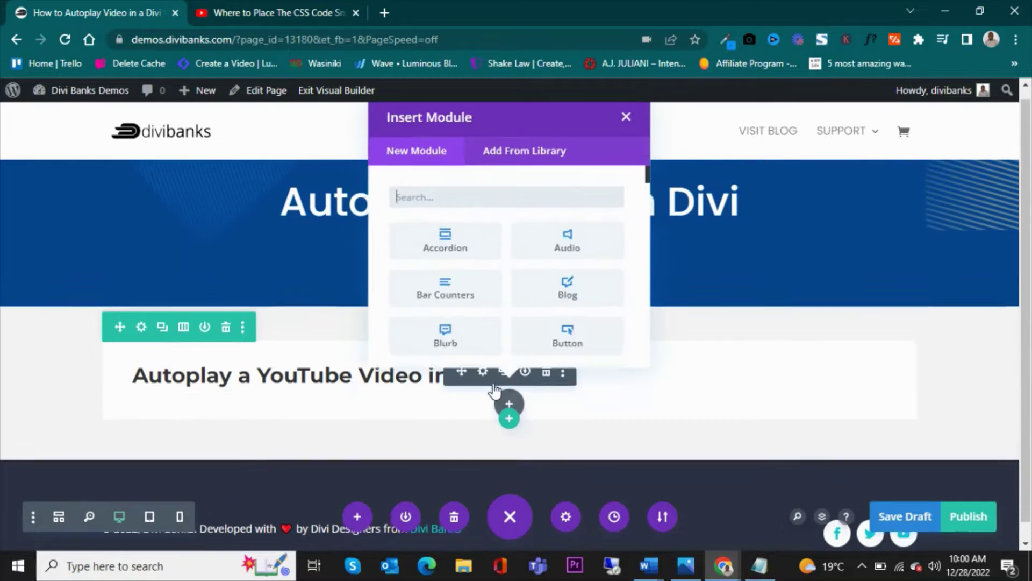
{"action": "type", "text": "code"}
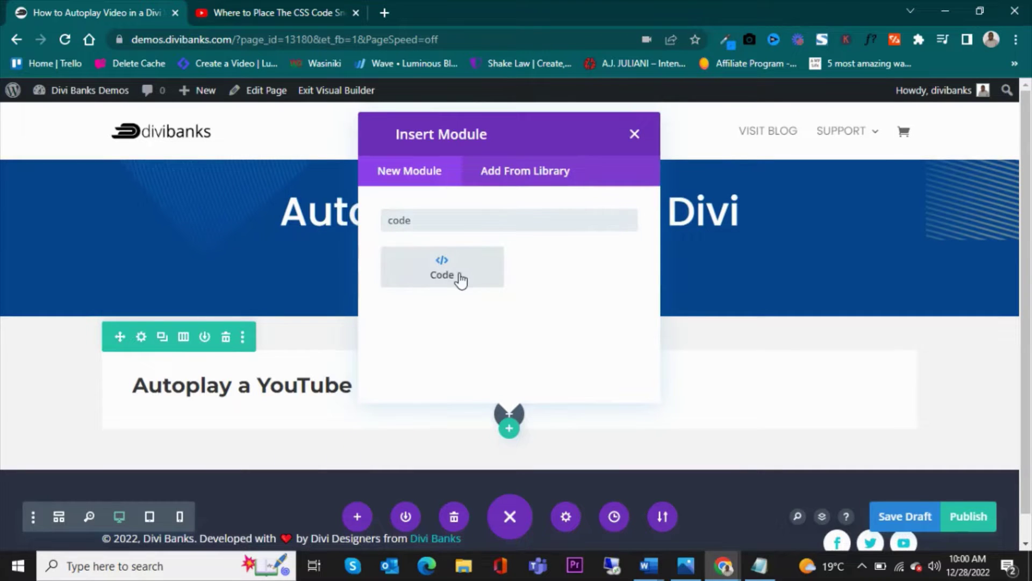
{"action": "left_click", "coordinate": [463, 280]}
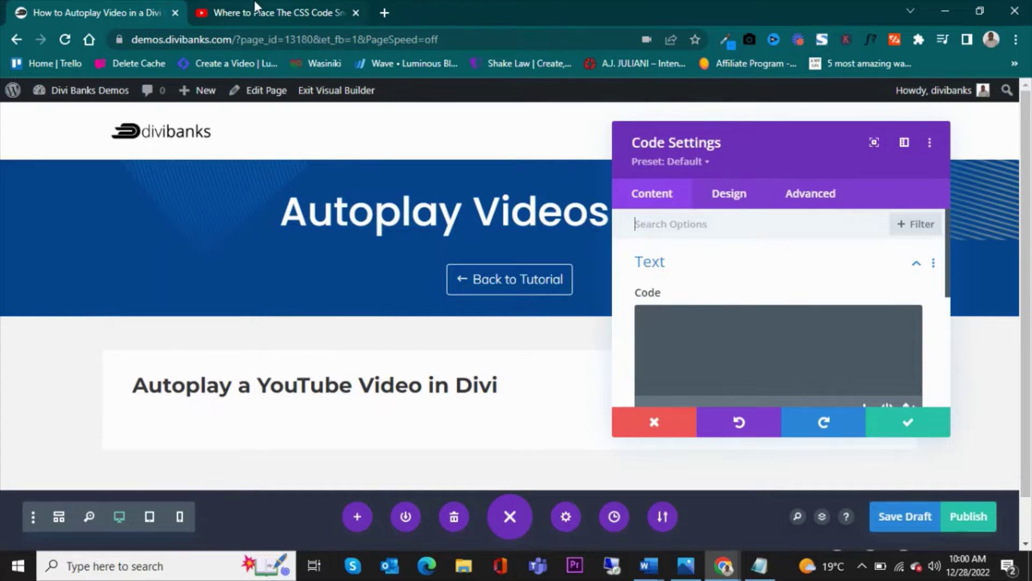
{"action": "mouse_move", "coordinate": [239, 14]}
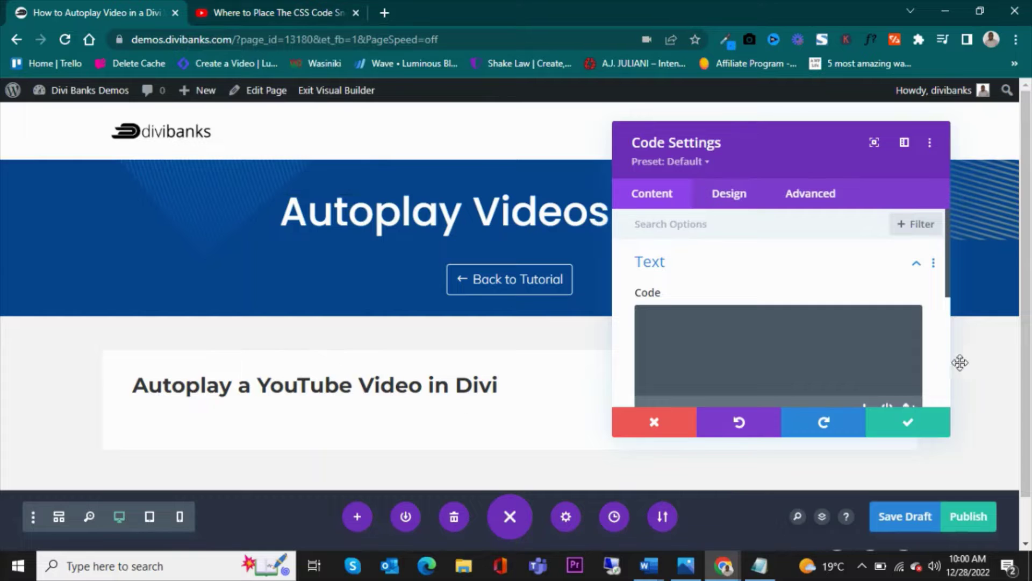
{"action": "left_click", "coordinate": [220, 8]}
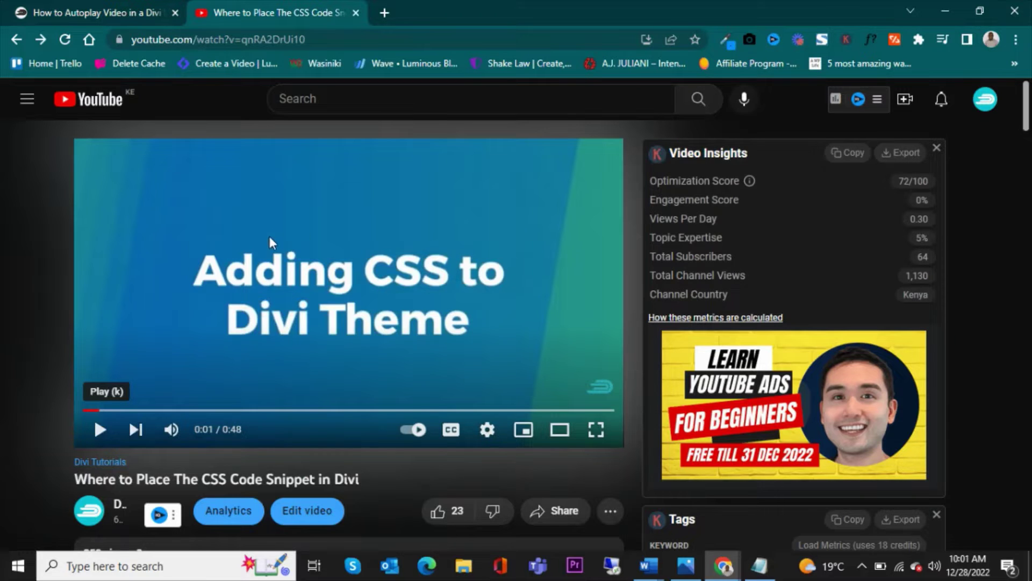
- Copy the embed code of 'Where to Place The CSS Code Snippet in Divi' and return to Divi
{"action": "right_click", "coordinate": [316, 229]}
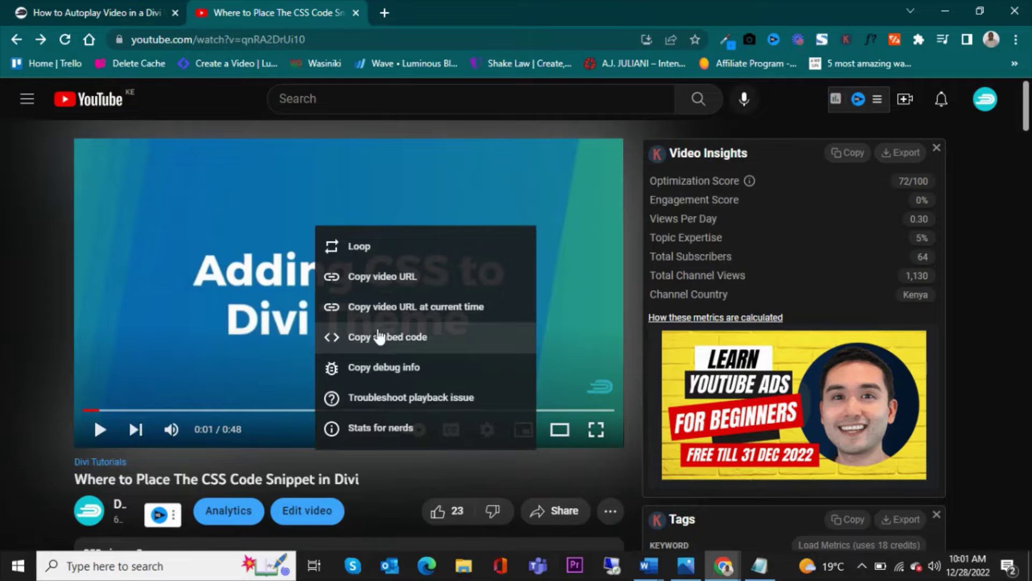
{"action": "left_click", "coordinate": [380, 338]}
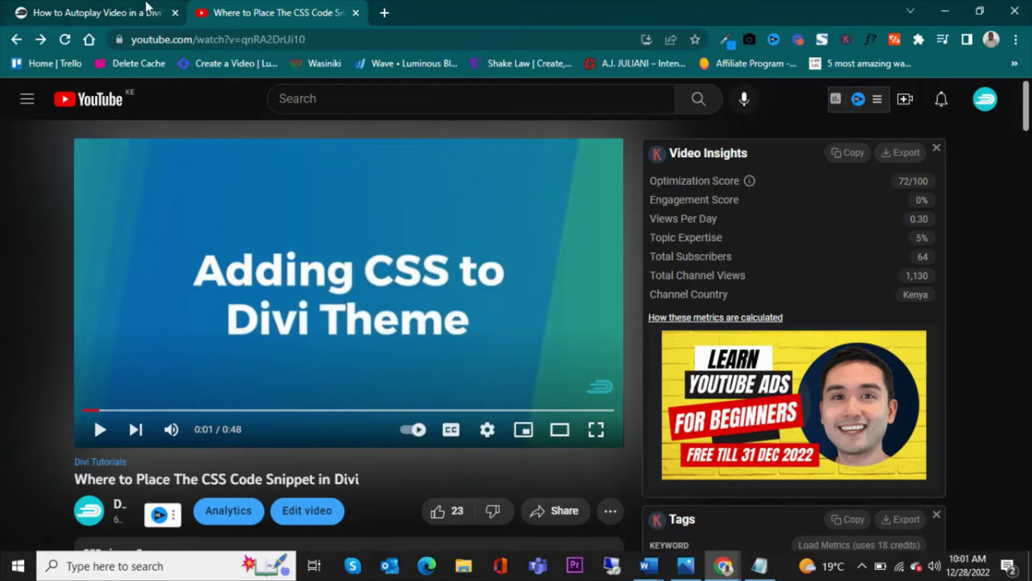
{"action": "left_click", "coordinate": [66, 8]}
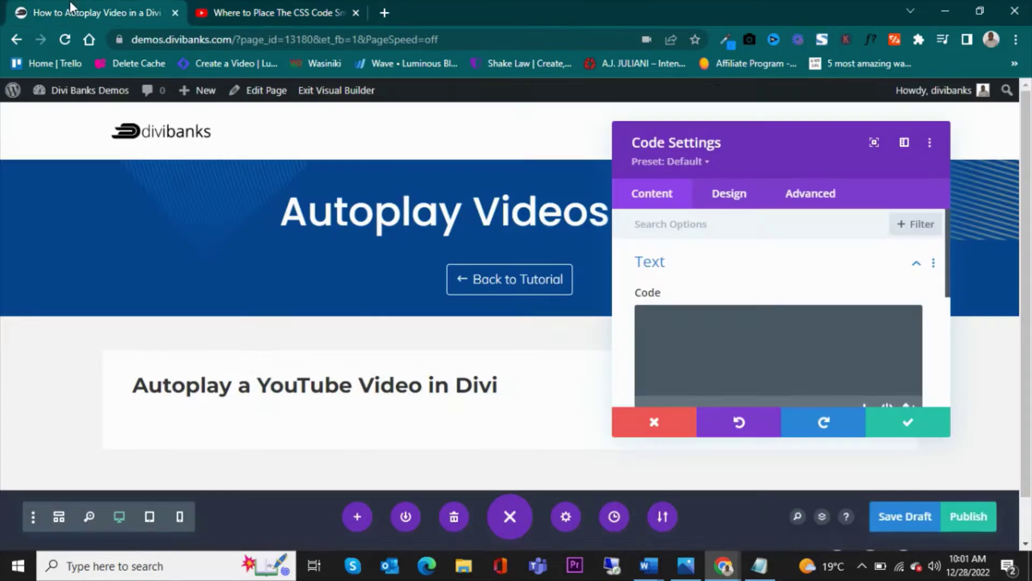
- Paste the YouTube iframe embed into the Code module's Code field and select the code
{"action": "left_click", "coordinate": [690, 321]}
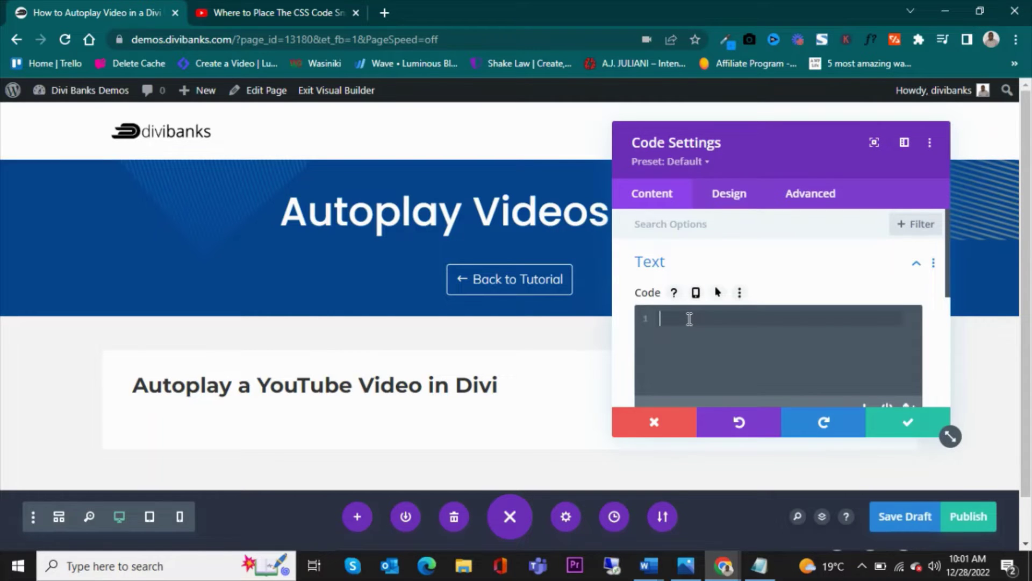
{"action": "key", "text": "ctrl+v"}
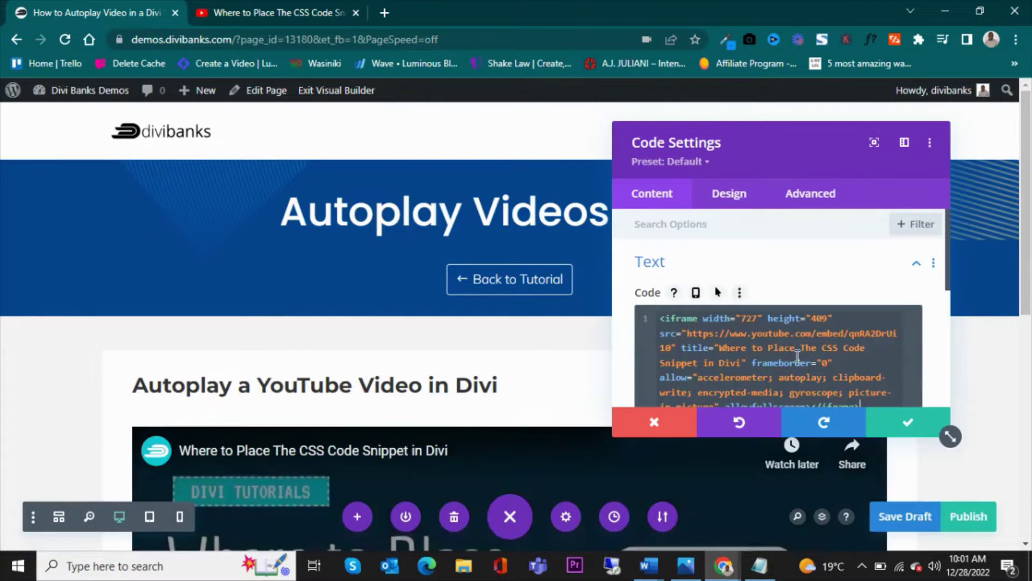
{"action": "scroll", "coordinate": [1005, 252], "scroll_direction": "down", "scroll_amount": 4}
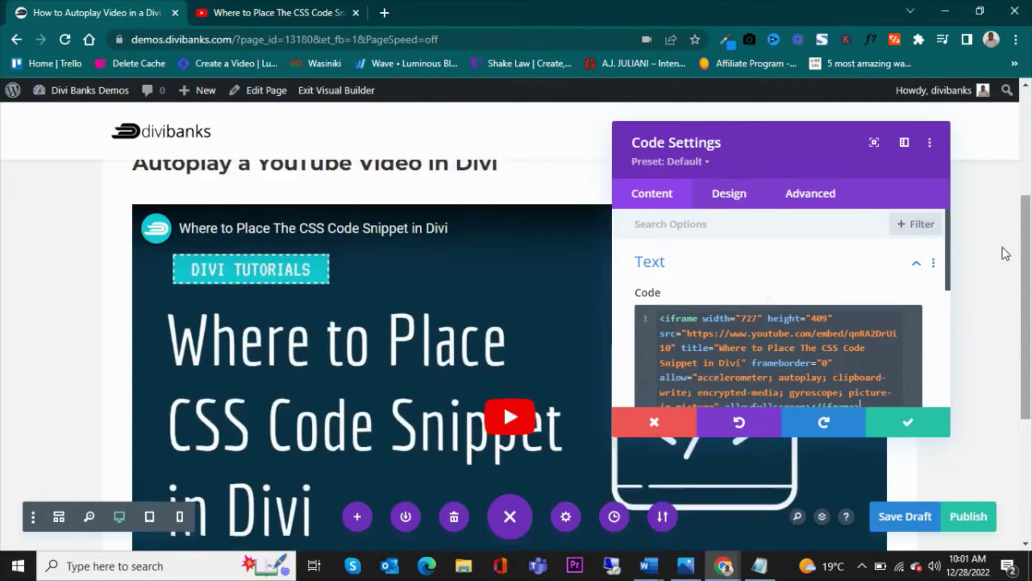
{"action": "scroll", "coordinate": [1006, 253], "scroll_direction": "down", "scroll_amount": 4}
{"action": "scroll", "coordinate": [341, 362], "scroll_direction": "up", "scroll_amount": 4}
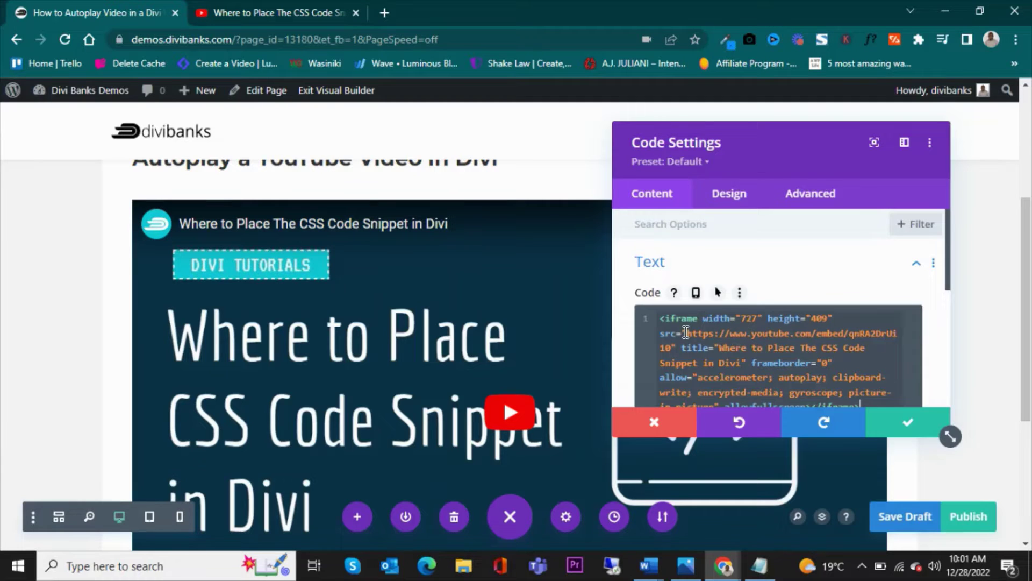
{"action": "left_click_drag", "start_coordinate": [688, 333], "coordinate": [672, 348]}
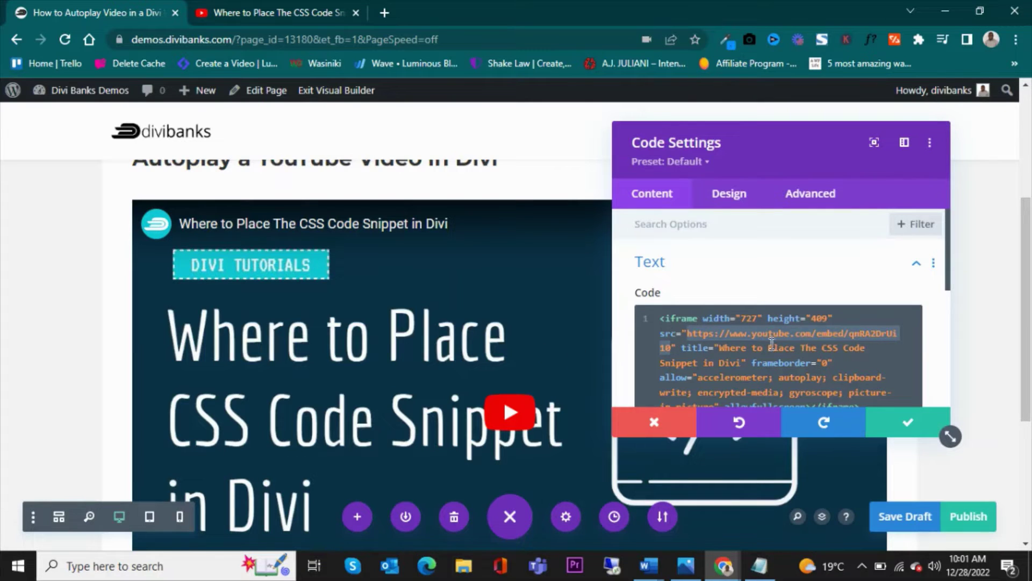
{"action": "key", "text": "ctrl+a"}
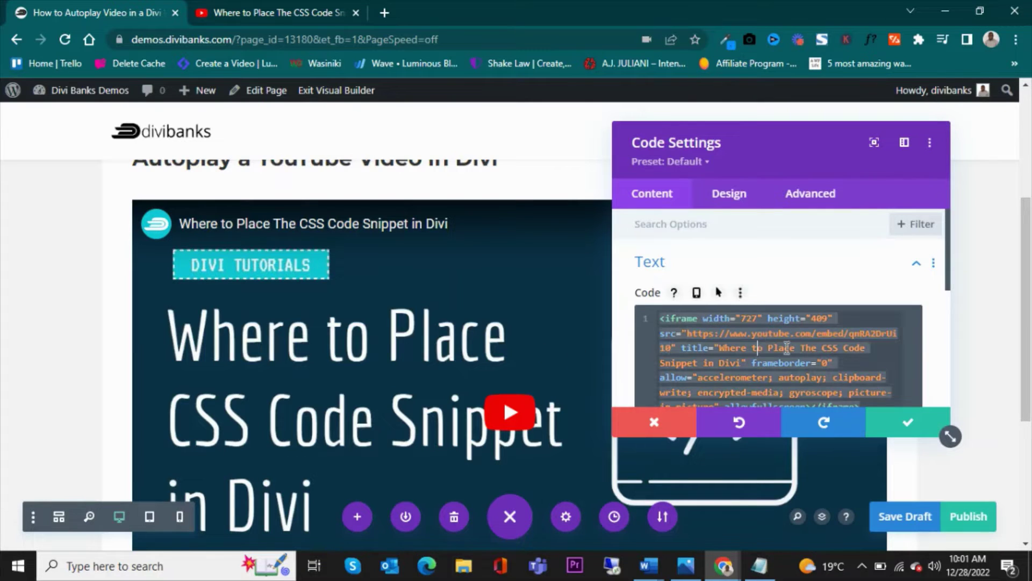
- Copy '?autoplay=1&mute=1' from the Notepad notes and minimise Notepad
{"action": "left_click", "coordinate": [758, 565]}
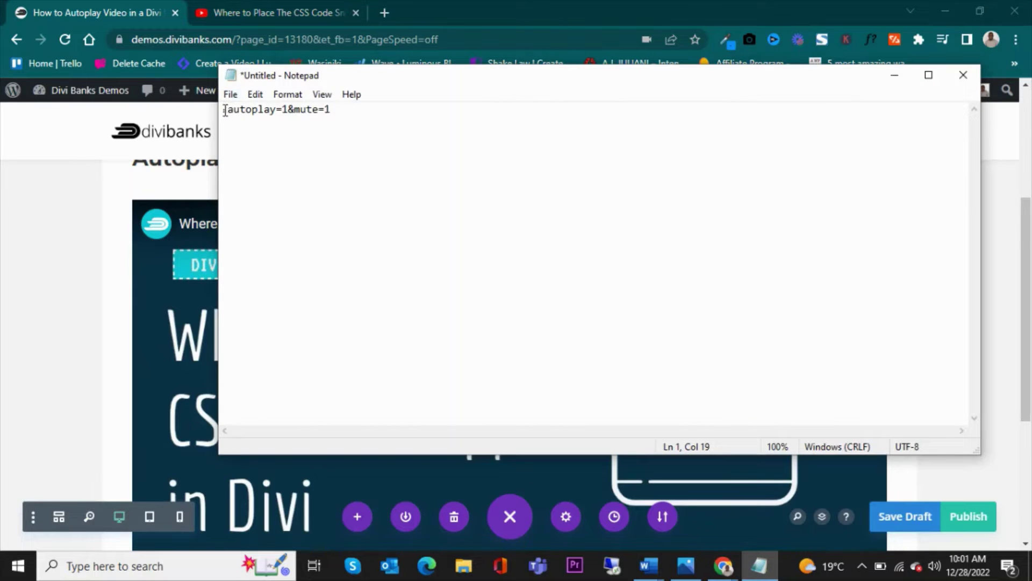
{"action": "left_click_drag", "start_coordinate": [224, 109], "coordinate": [351, 119]}
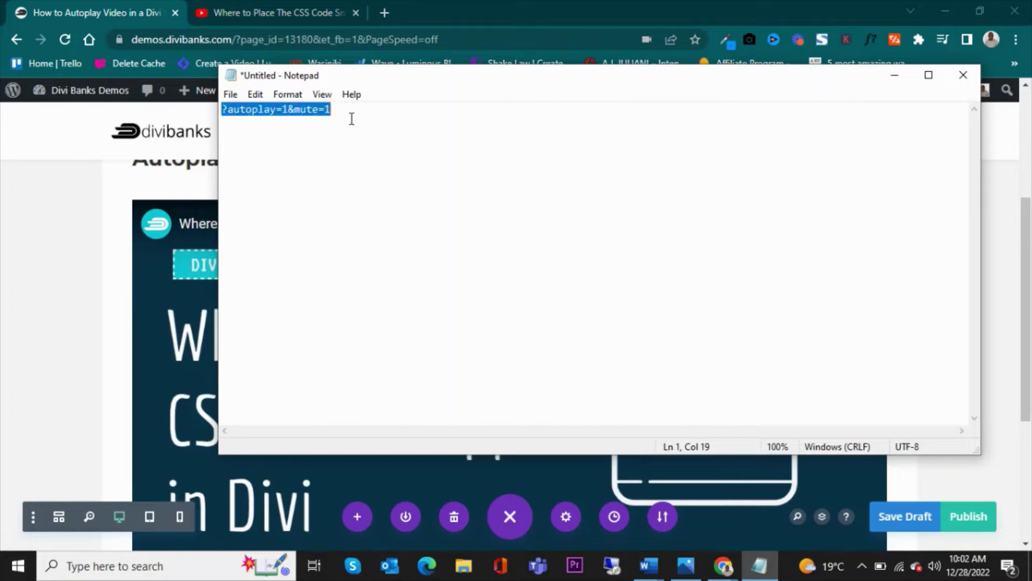
{"action": "right_click", "coordinate": [324, 119]}
{"action": "left_click", "coordinate": [359, 161]}
{"action": "left_click", "coordinate": [895, 74]}
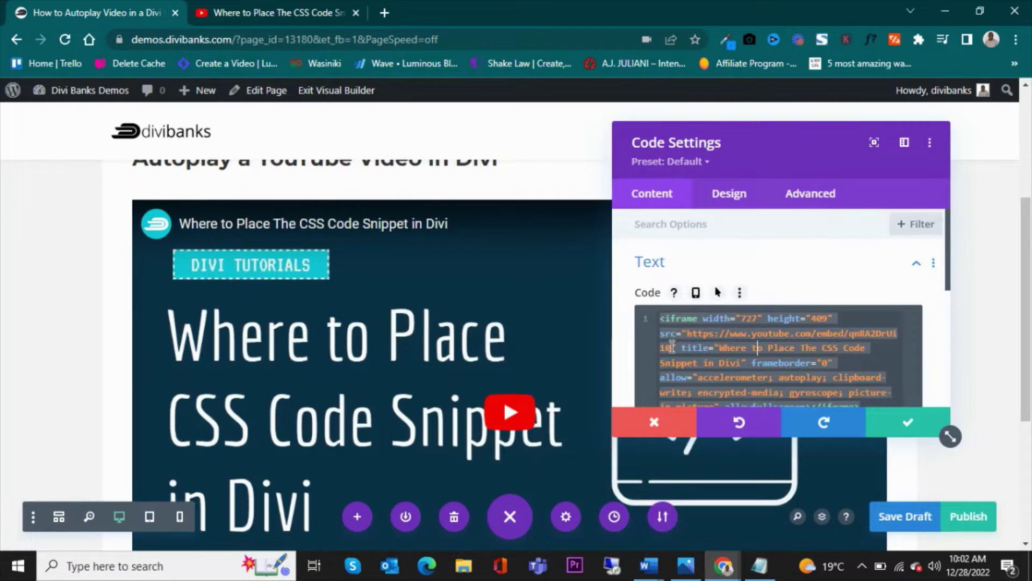
- Insert ?autoplay=1&mute=1 after the video ID in the embed src URL and save the module
{"action": "left_click", "coordinate": [672, 347]}
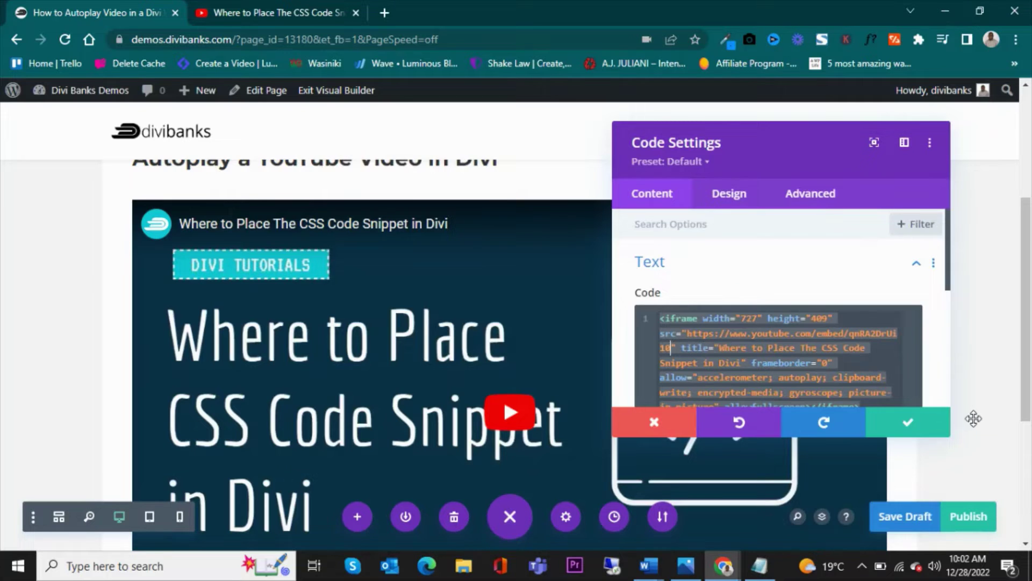
{"action": "key", "text": "ctrl+v"}
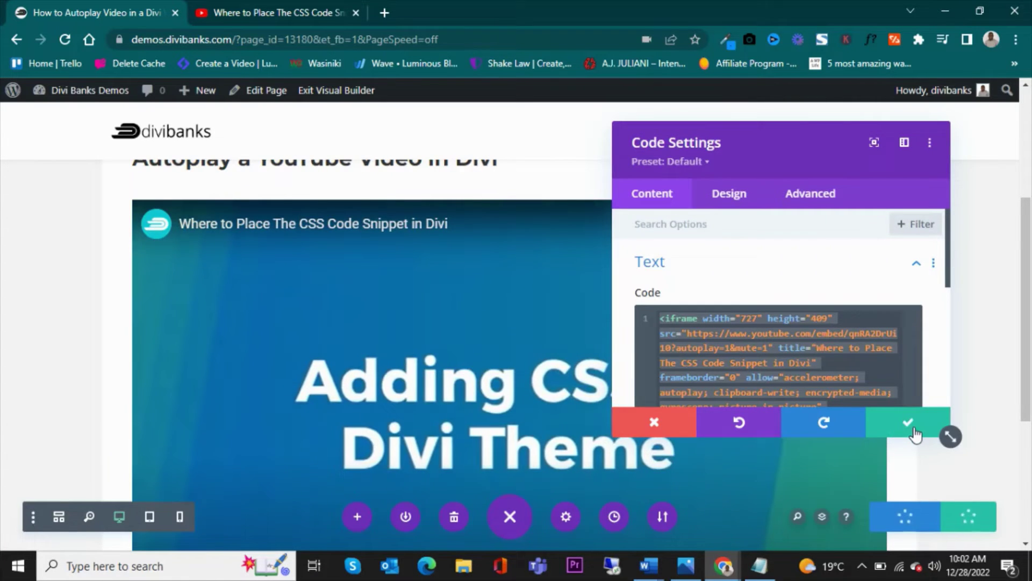
{"action": "left_click", "coordinate": [914, 430]}
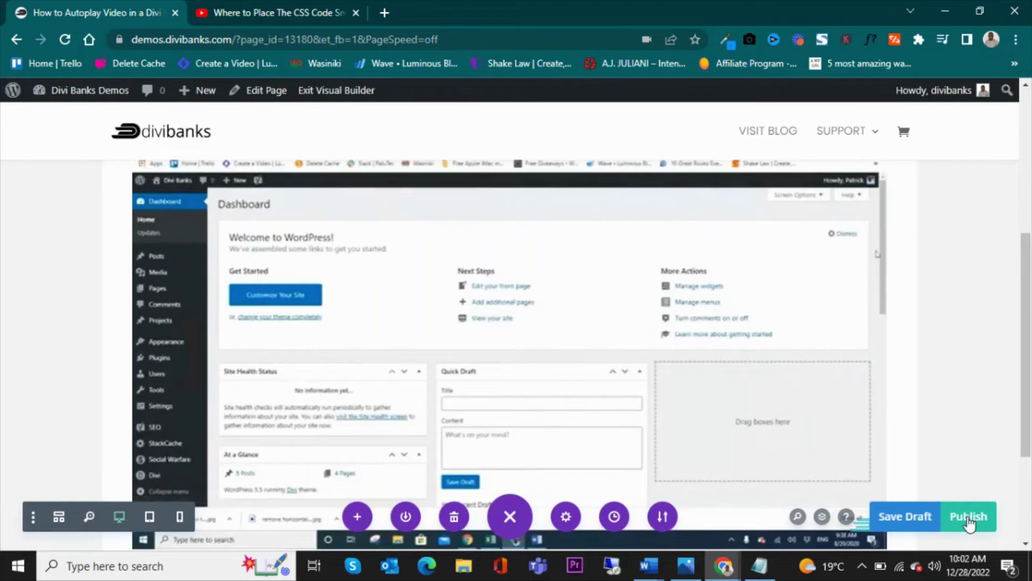
- Publish the page, exit the Visual Builder, and check the live video autoplays muted
{"action": "left_click", "coordinate": [969, 517]}
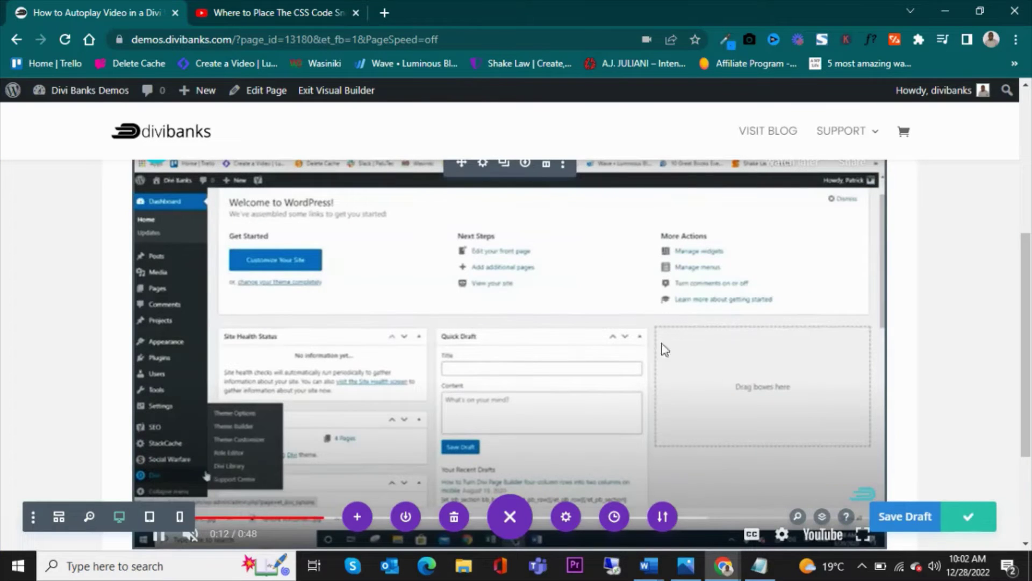
{"action": "left_click", "coordinate": [340, 96]}
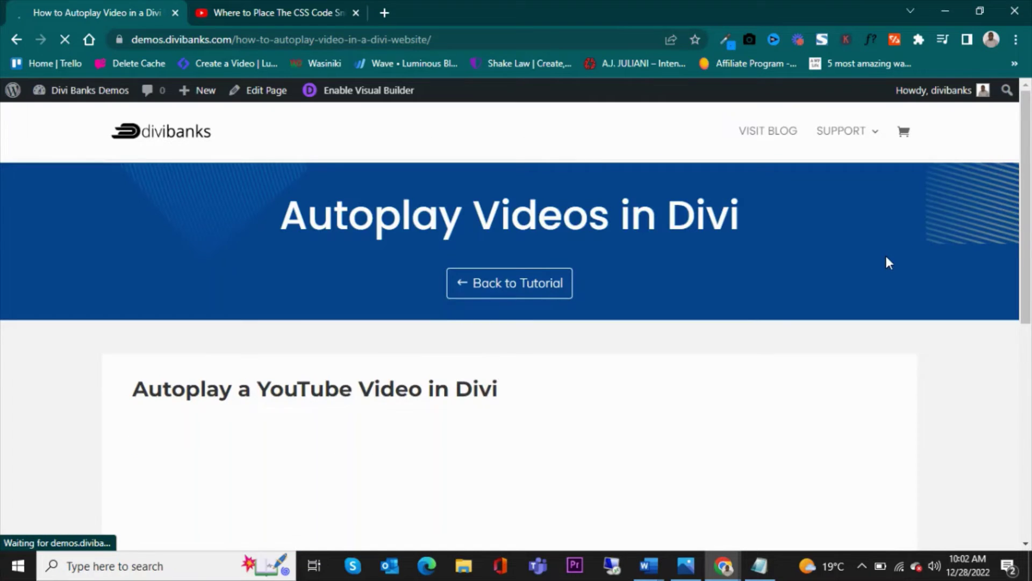
{"action": "scroll", "coordinate": [886, 258], "scroll_direction": "down", "scroll_amount": 4}
{"action": "scroll", "coordinate": [885, 256], "scroll_direction": "up", "scroll_amount": 3}
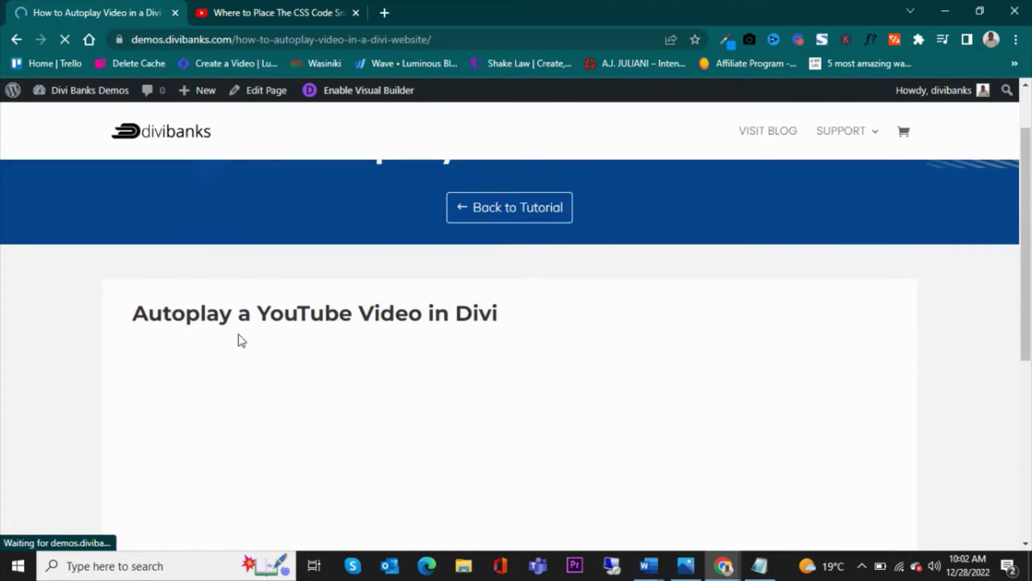
{"action": "scroll", "coordinate": [779, 274], "scroll_direction": "down", "scroll_amount": 4}
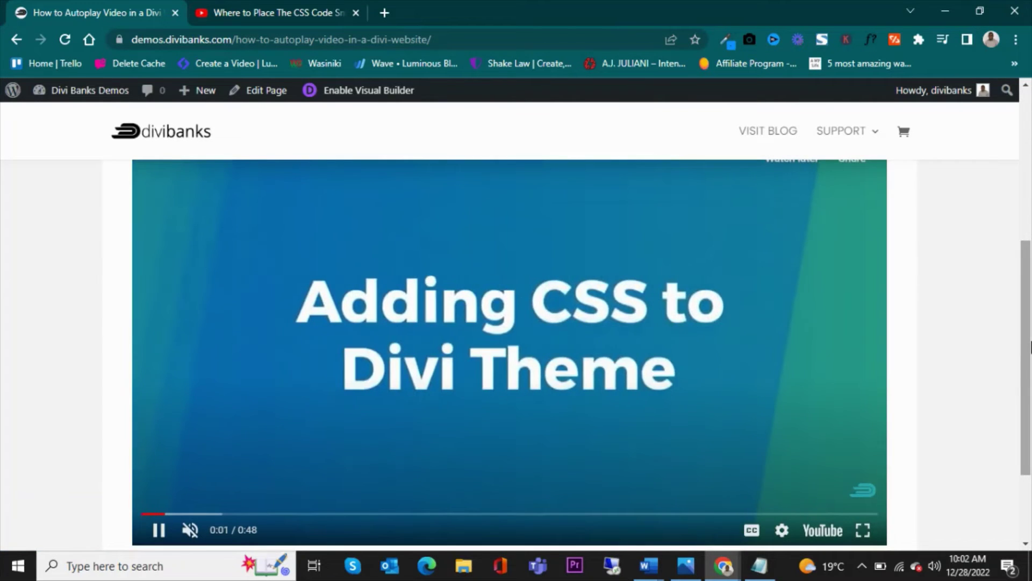
{"action": "scroll", "coordinate": [1031, 347], "scroll_direction": "down", "scroll_amount": 2}
{"action": "scroll", "coordinate": [1031, 347], "scroll_direction": "up", "scroll_amount": 4}
{"action": "scroll", "coordinate": [1030, 346], "scroll_direction": "down", "scroll_amount": 4}
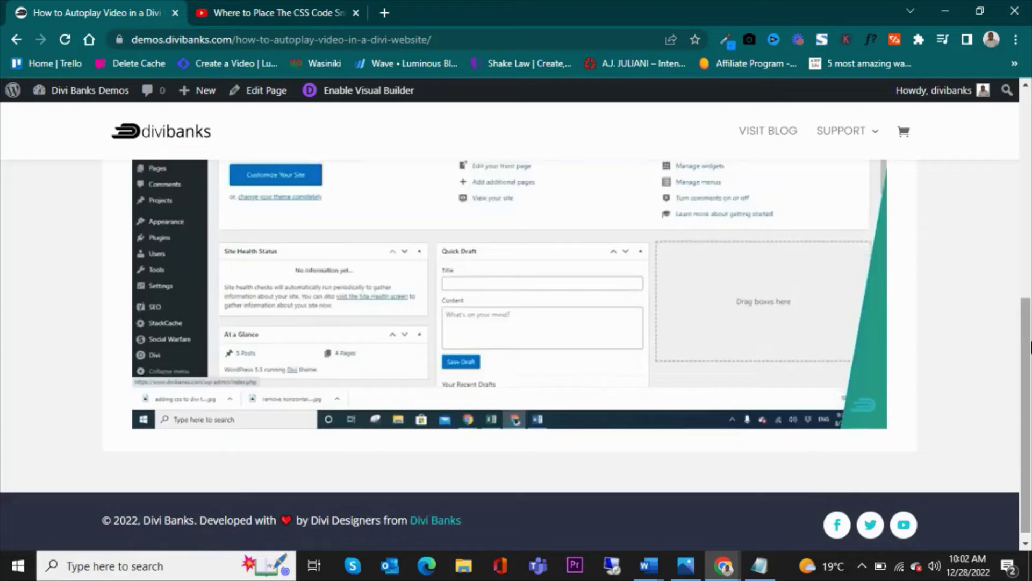
{"action": "scroll", "coordinate": [1030, 347], "scroll_direction": "up", "scroll_amount": 1}
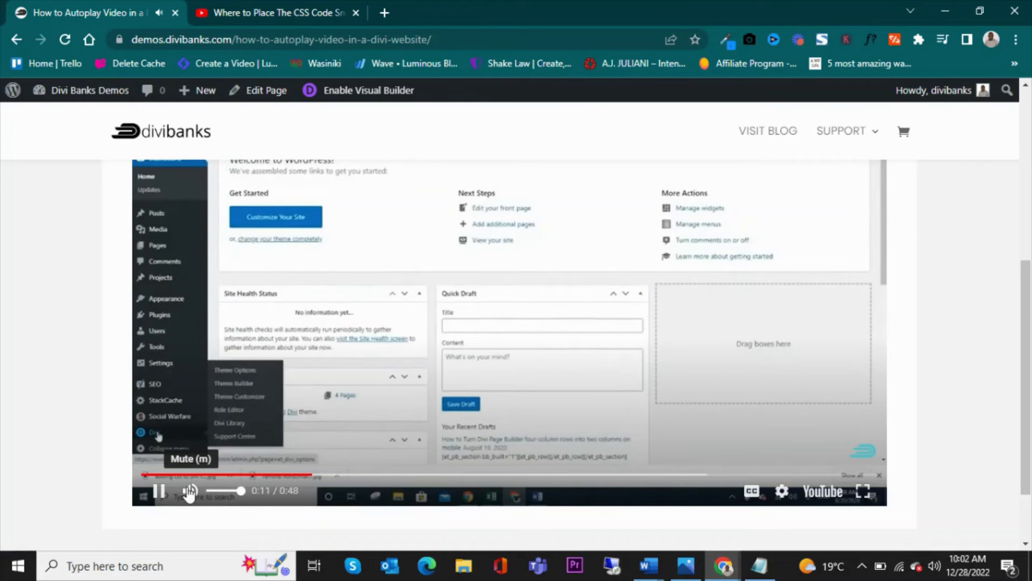
{"action": "scroll", "coordinate": [560, 341], "scroll_direction": "up", "scroll_amount": 5}
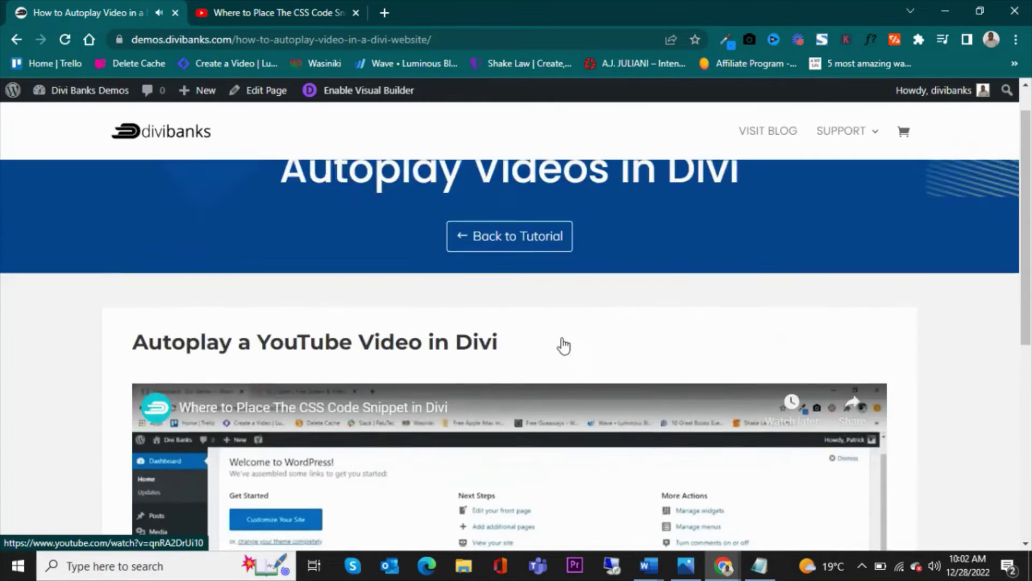
{"action": "scroll", "coordinate": [562, 343], "scroll_direction": "down", "scroll_amount": 2}
{"action": "scroll", "coordinate": [559, 342], "scroll_direction": "down", "scroll_amount": 1}
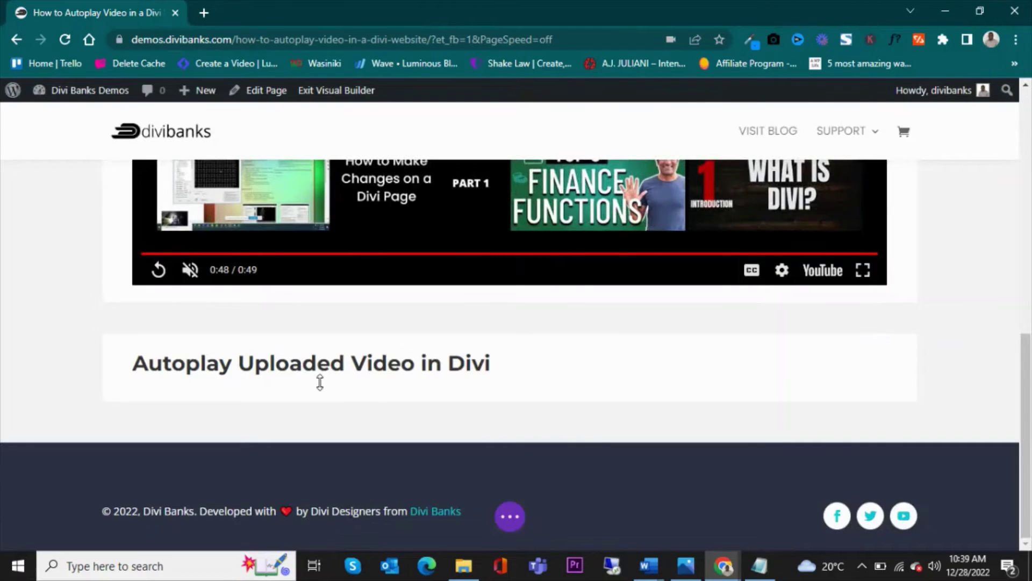
- Add a section headed 'Autoplay Uploaded Video in Divi' below the YouTube video
{"action": "mouse_move", "coordinate": [317, 380]}
{"action": "mouse_move", "coordinate": [993, 356]}
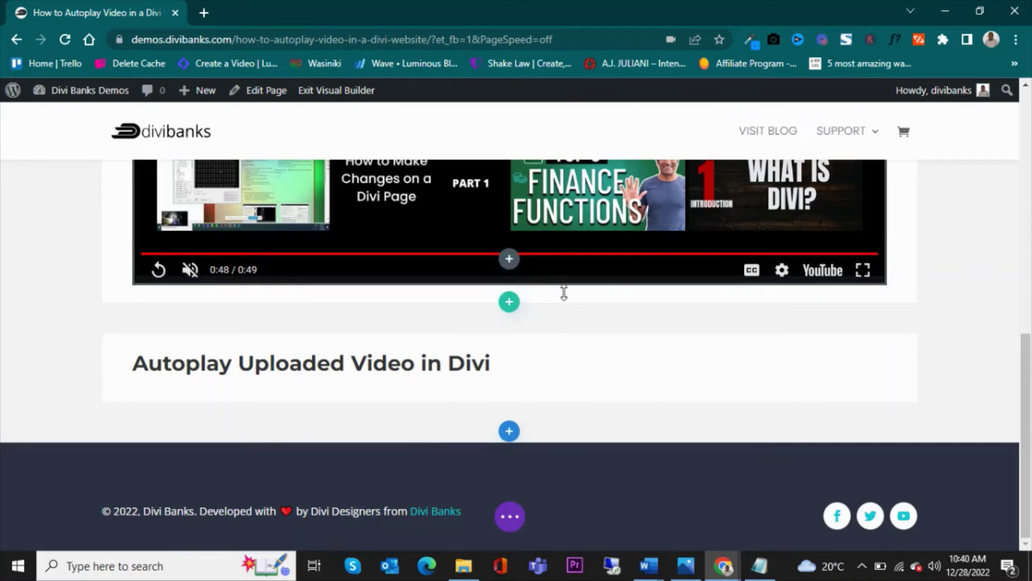
- Insert a Divider module under the 'Autoplay Uploaded Video in Divi' heading with Show Divider set to NO
{"action": "left_click", "coordinate": [508, 391]}
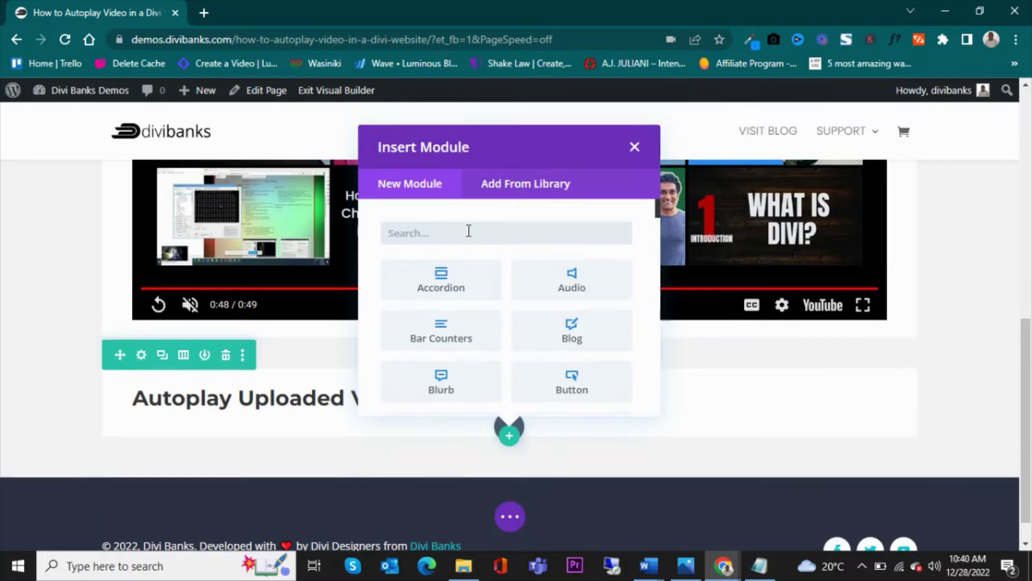
{"action": "type", "text": "divi"}
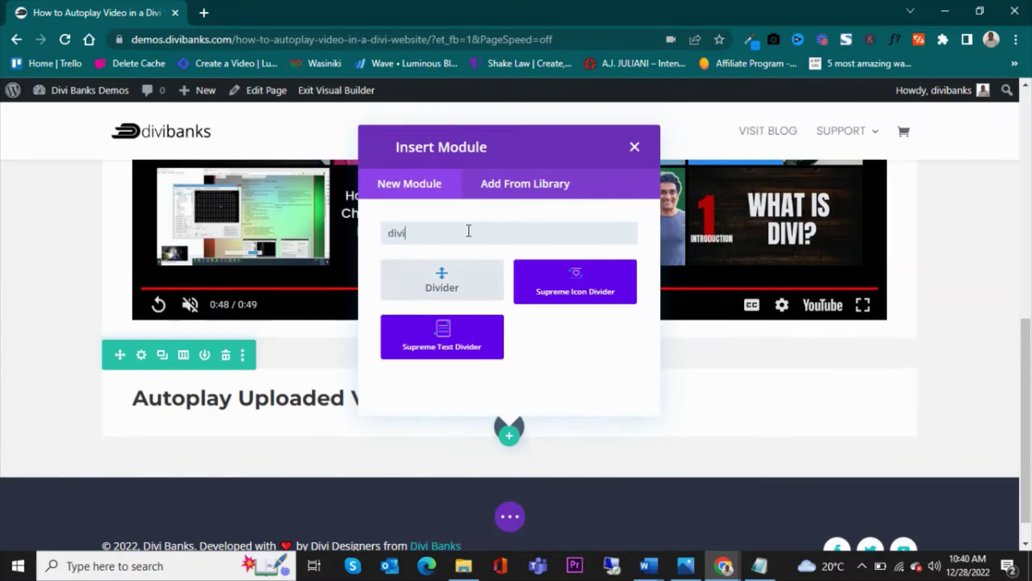
{"action": "left_click", "coordinate": [456, 287]}
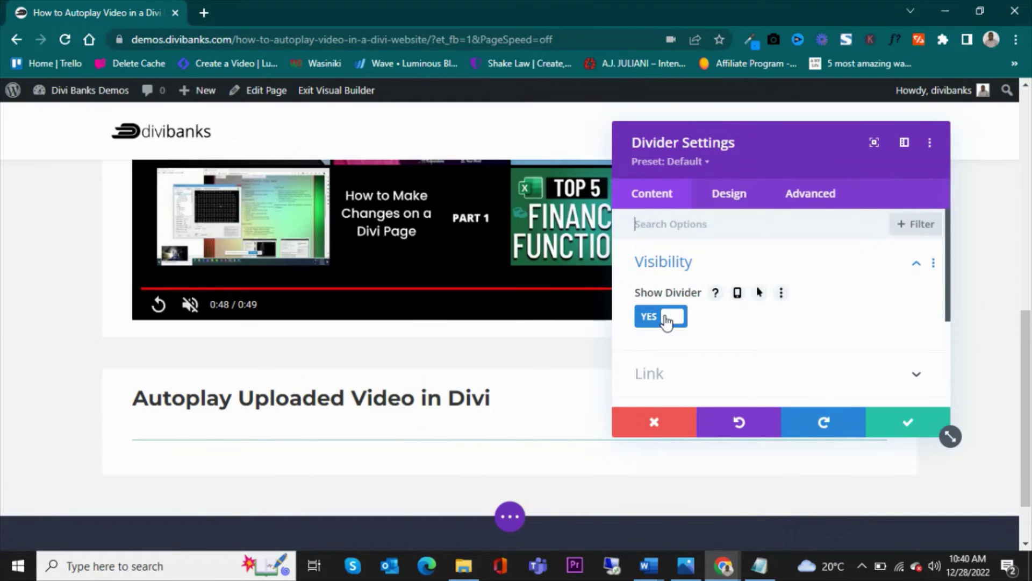
{"action": "left_click", "coordinate": [667, 321]}
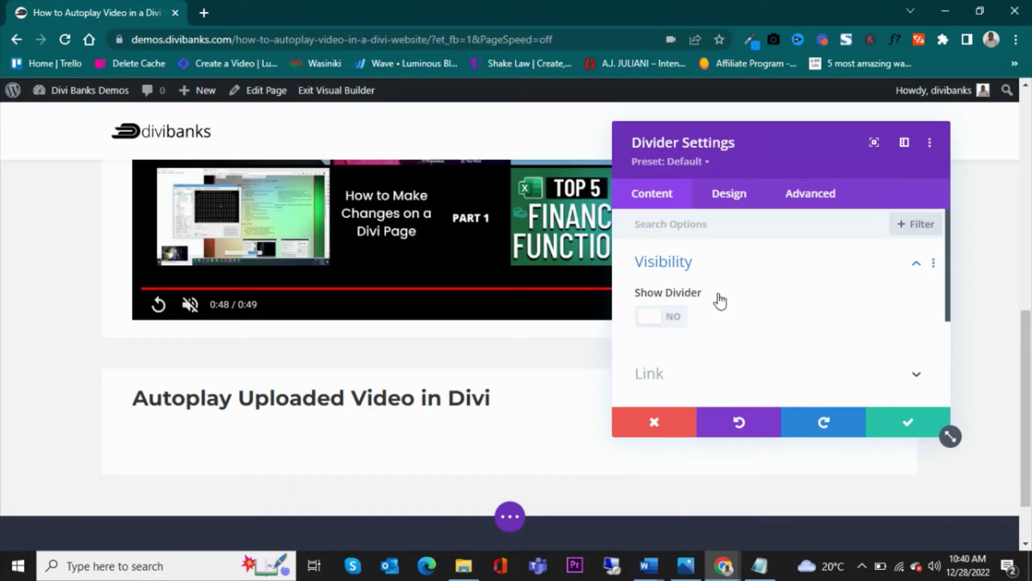
{"action": "scroll", "coordinate": [712, 305], "scroll_direction": "down", "scroll_amount": 3}
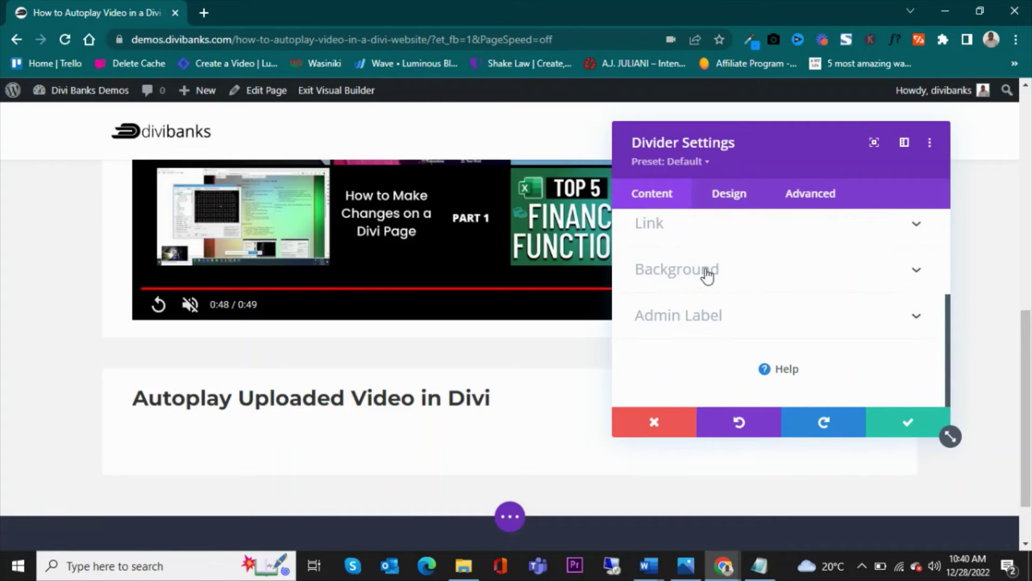
- Make Divi-Banks-Test-Video.mp4 from the media library the Divider's MP4 background video
{"action": "left_click", "coordinate": [707, 274]}
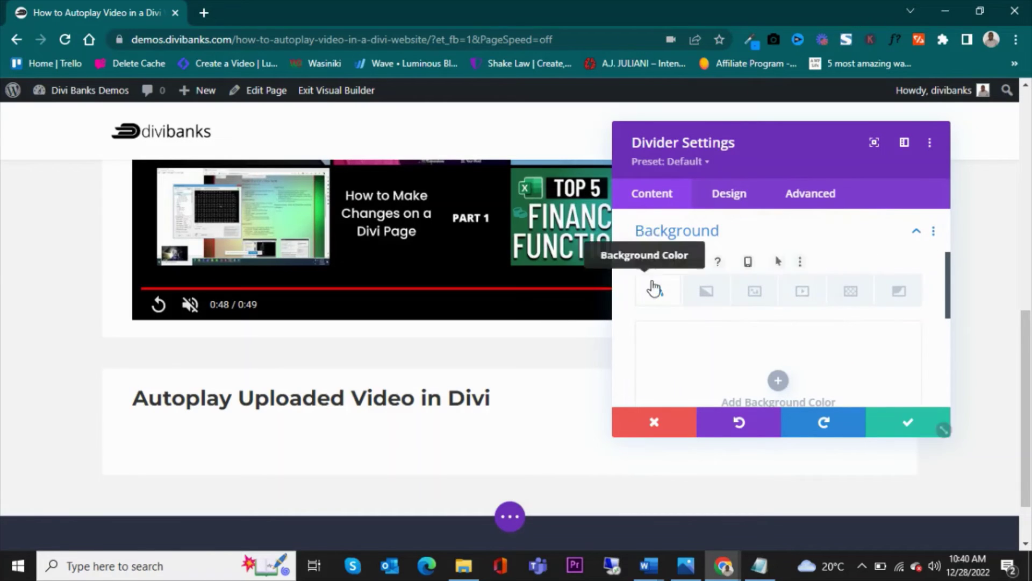
{"action": "left_click", "coordinate": [805, 295]}
{"action": "scroll", "coordinate": [764, 352], "scroll_direction": "down", "scroll_amount": 2}
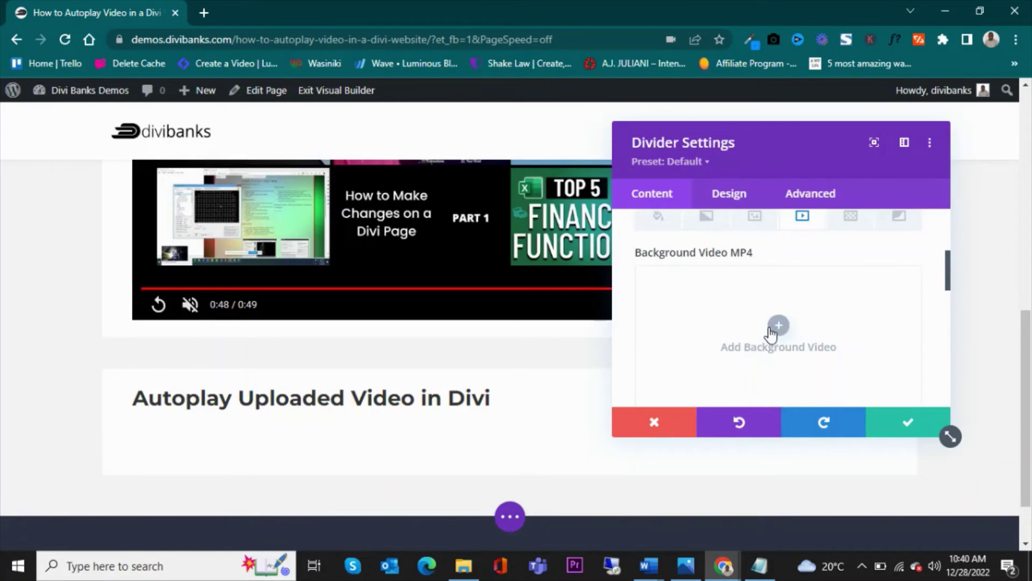
{"action": "left_click", "coordinate": [774, 327]}
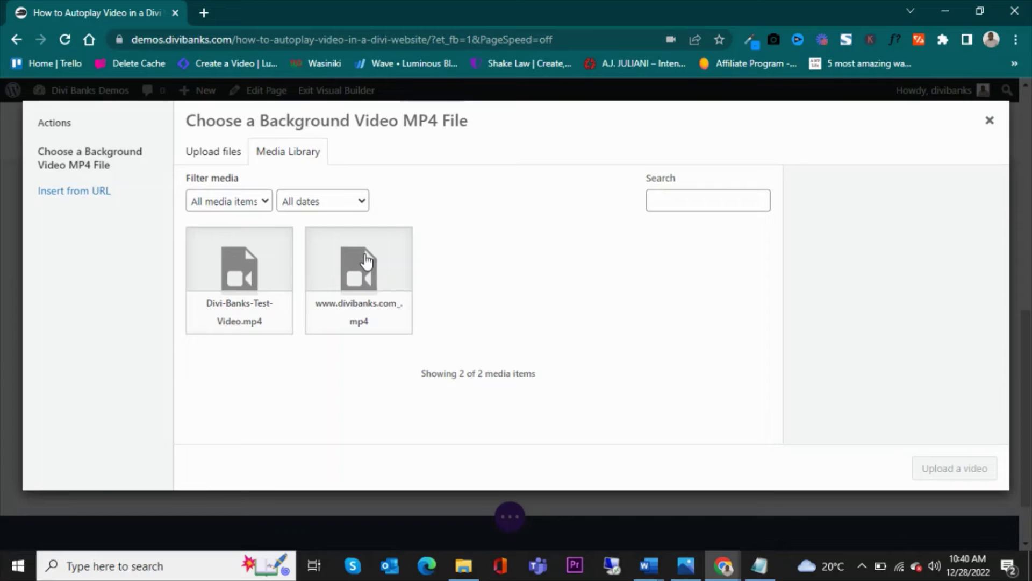
{"action": "left_click", "coordinate": [231, 158]}
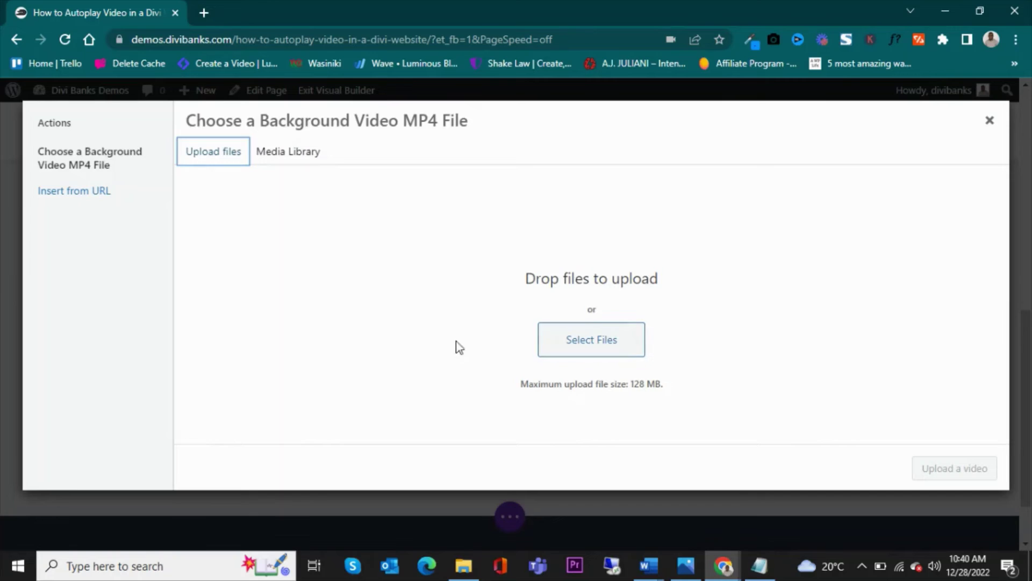
{"action": "left_click", "coordinate": [290, 161]}
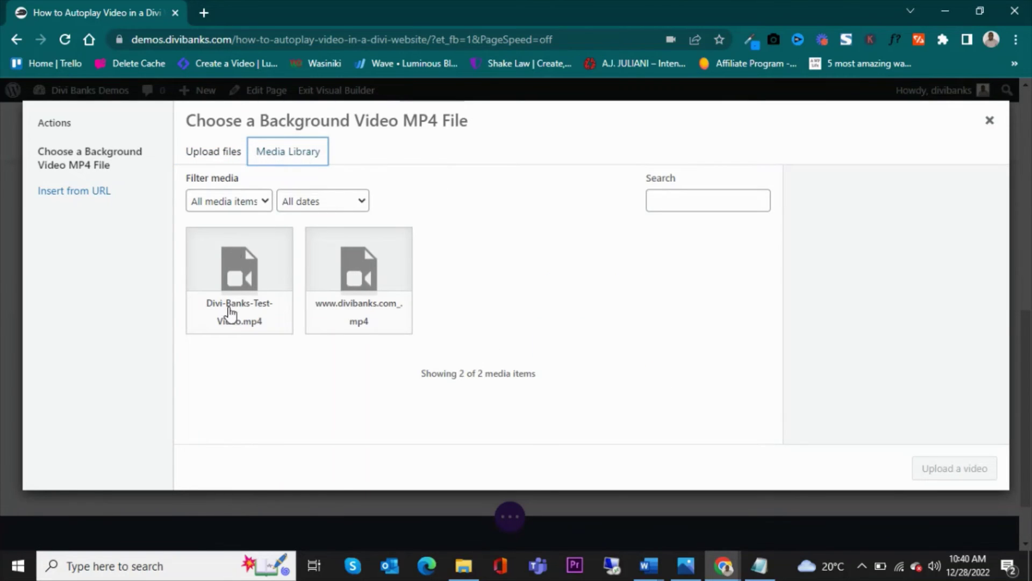
{"action": "left_click", "coordinate": [249, 308]}
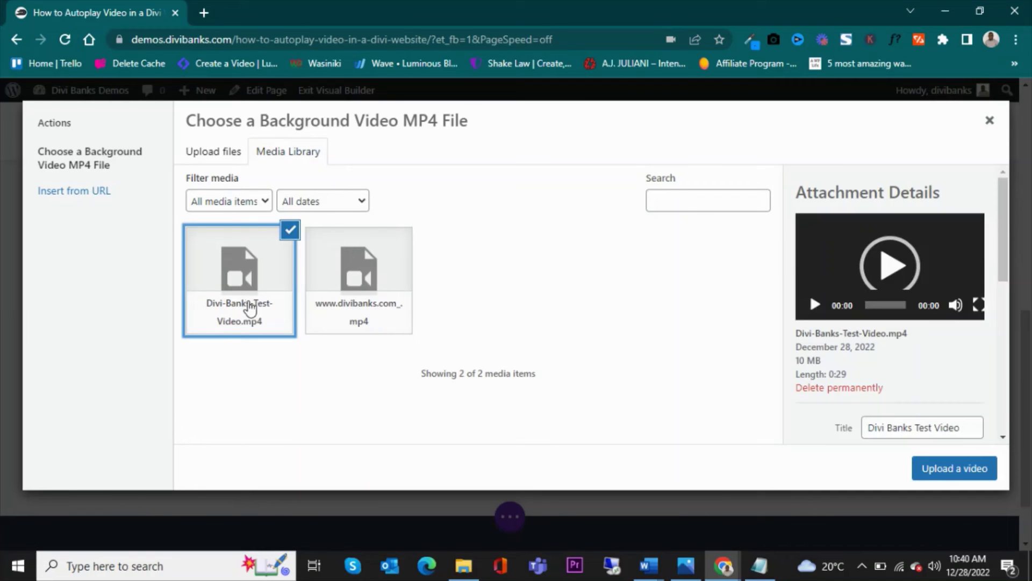
{"action": "left_click", "coordinate": [959, 469]}
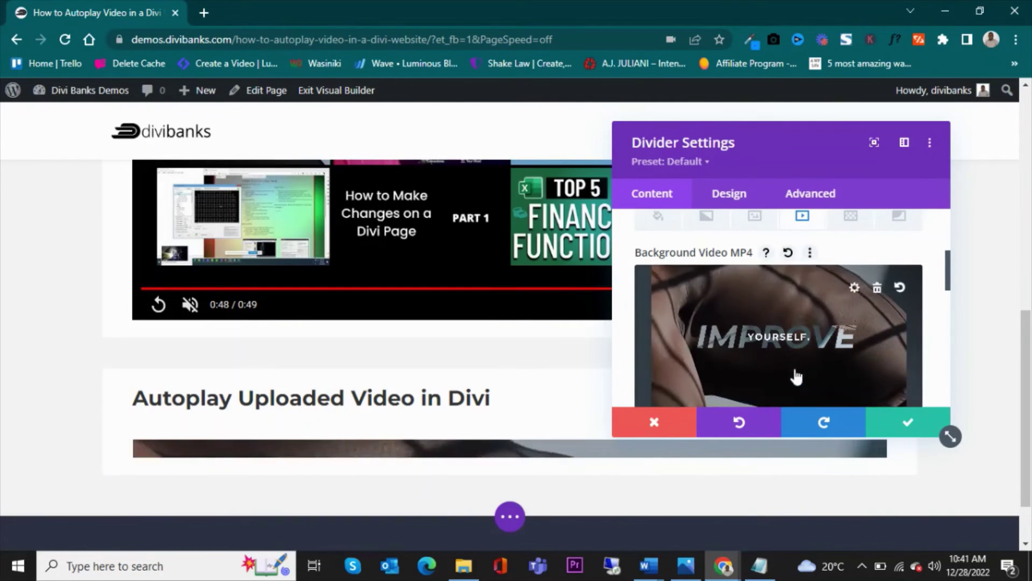
- Set the Divider's Sizing height to 500px and apply the settings
{"action": "left_click", "coordinate": [729, 196]}
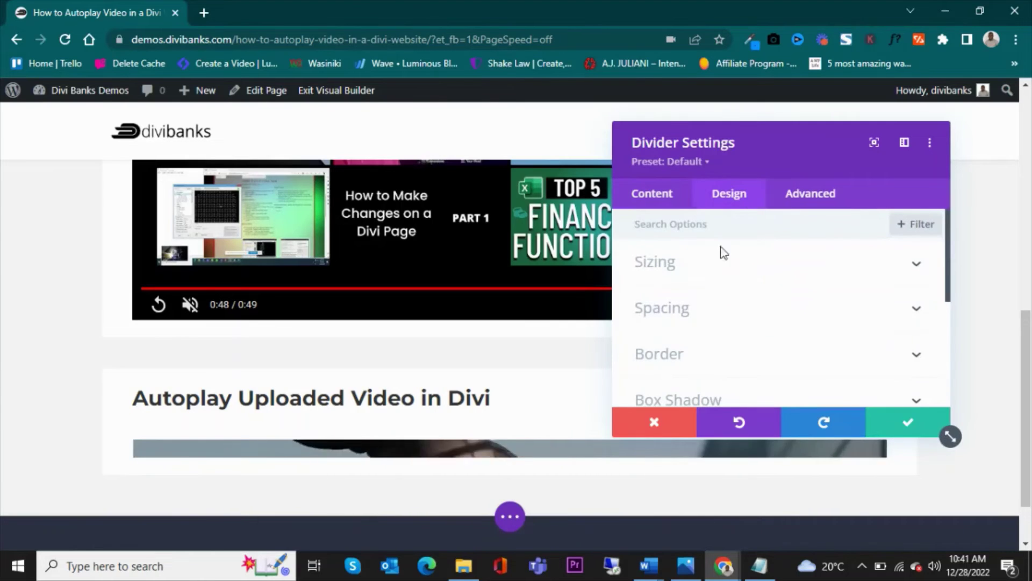
{"action": "left_click", "coordinate": [682, 270]}
{"action": "scroll", "coordinate": [749, 280], "scroll_direction": "down", "scroll_amount": 2}
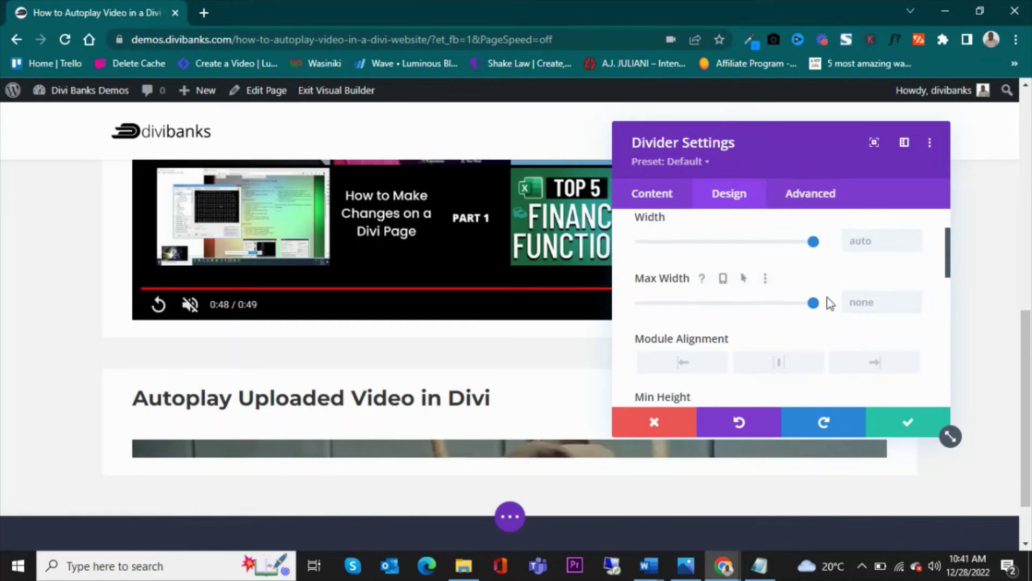
{"action": "scroll", "coordinate": [853, 295], "scroll_direction": "down", "scroll_amount": 3}
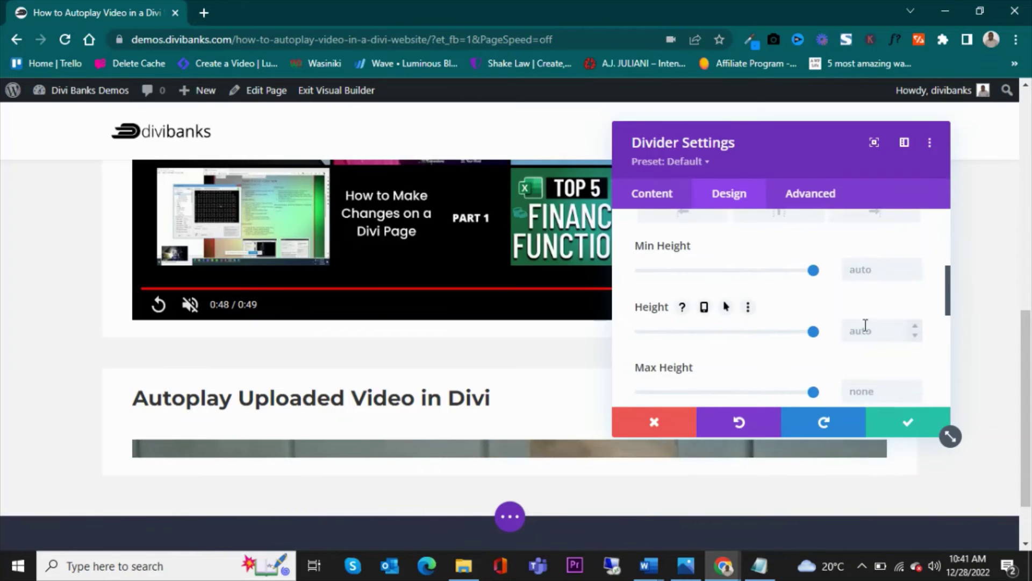
{"action": "left_click", "coordinate": [887, 325]}
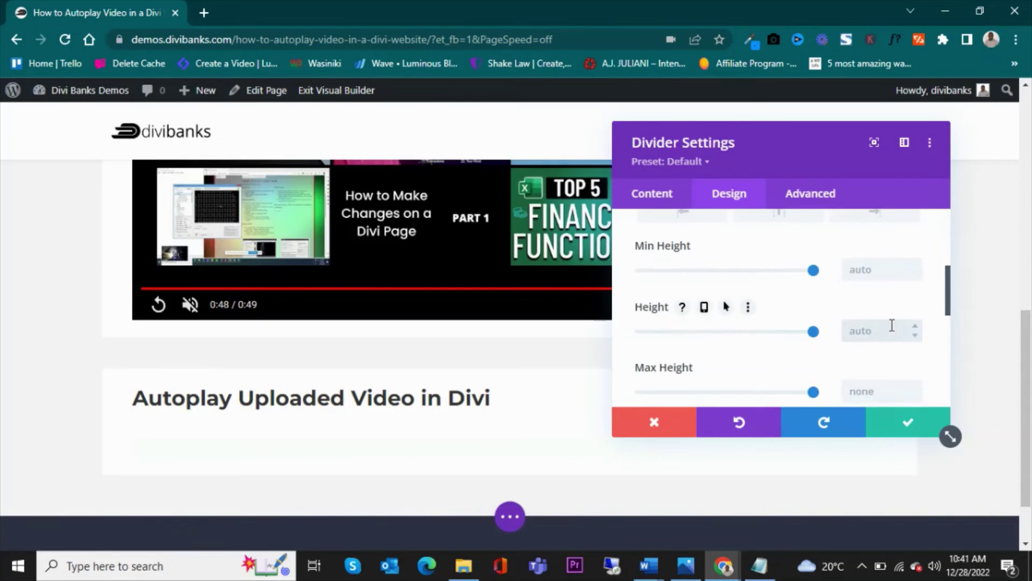
{"action": "type", "text": "500px"}
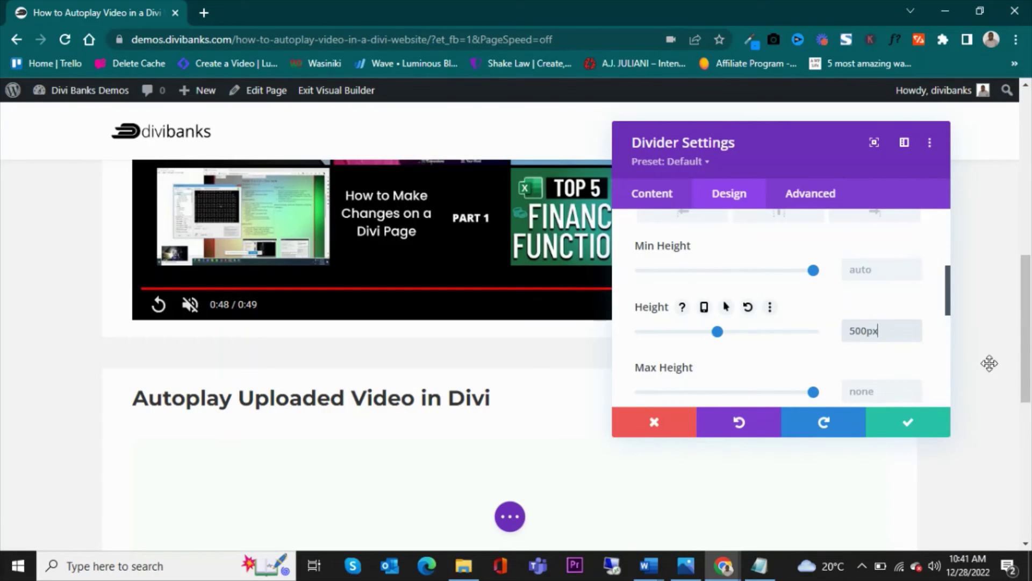
{"action": "scroll", "coordinate": [1003, 333], "scroll_direction": "down", "scroll_amount": 4}
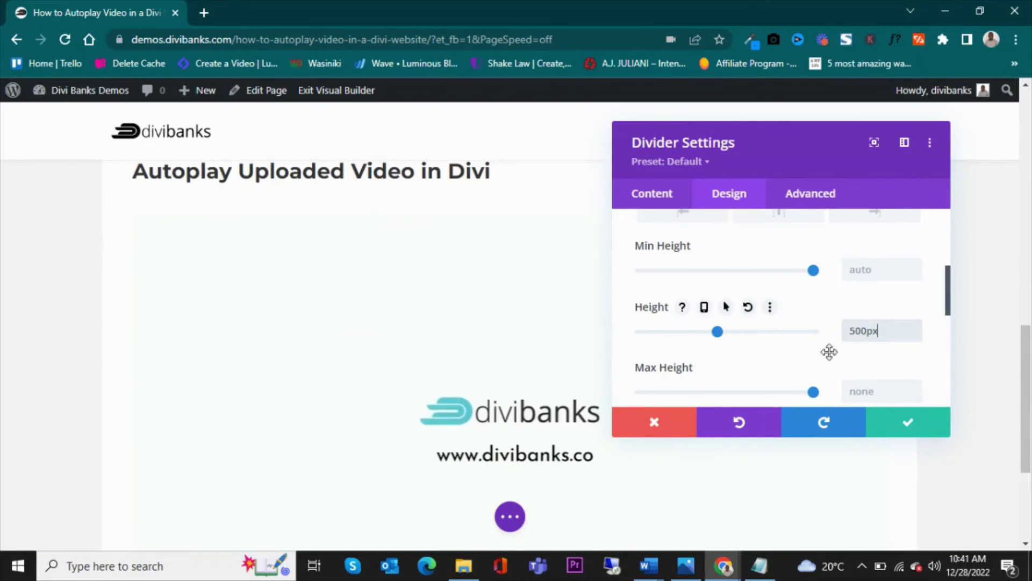
{"action": "scroll", "coordinate": [361, 299], "scroll_direction": "down", "scroll_amount": 2}
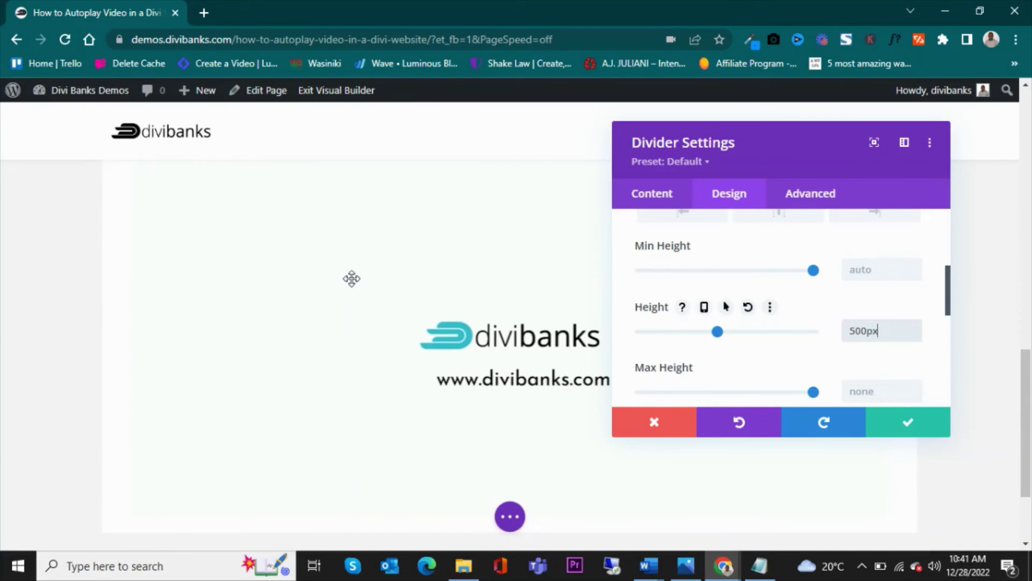
{"action": "scroll", "coordinate": [307, 245], "scroll_direction": "up", "scroll_amount": 5}
{"action": "scroll", "coordinate": [380, 249], "scroll_direction": "down", "scroll_amount": 2}
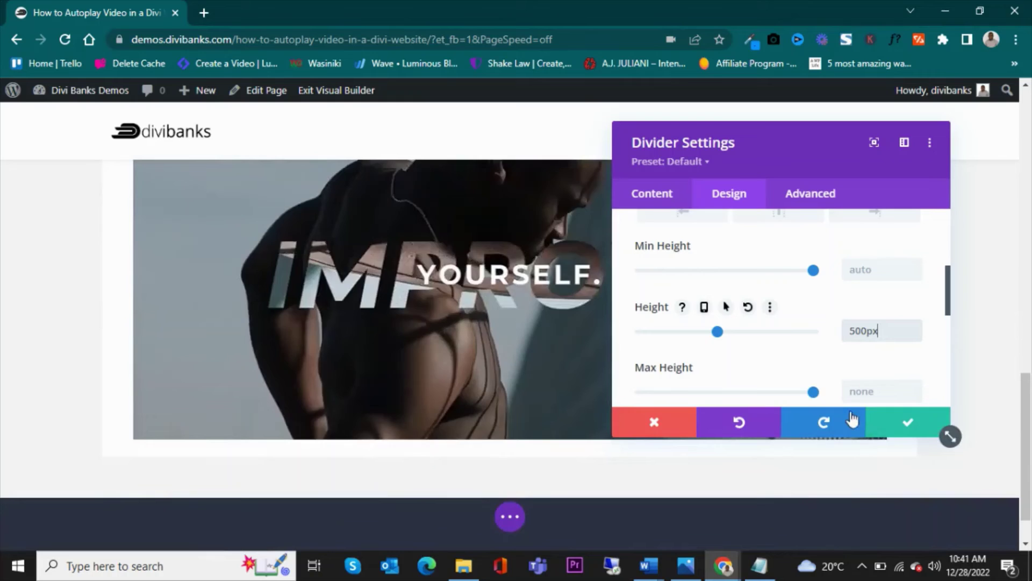
{"action": "left_click", "coordinate": [898, 422]}
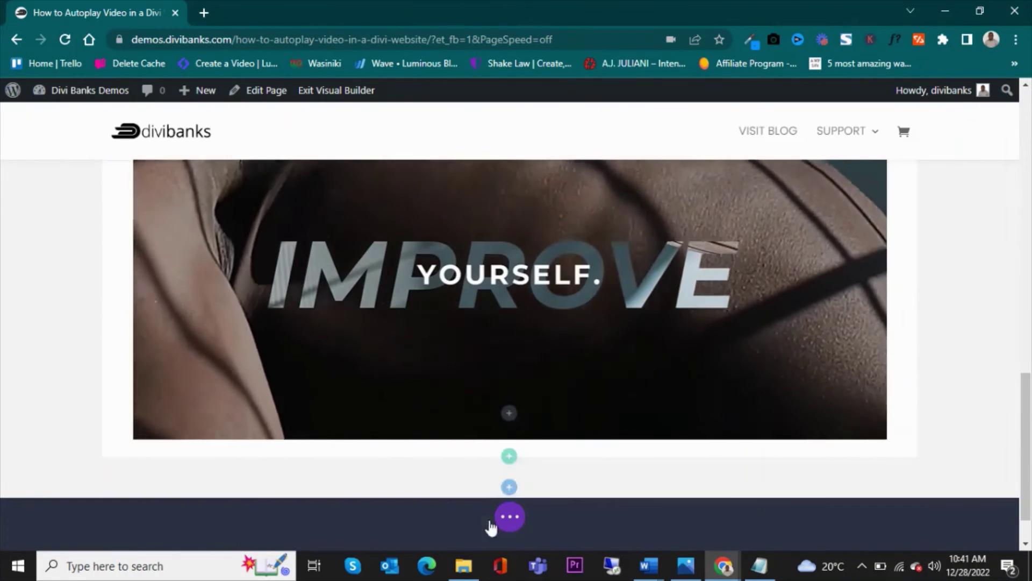
{"action": "left_click", "coordinate": [510, 518]}
- Save the page with the 500px video divider and leave the builder for the live page
{"action": "left_click", "coordinate": [975, 517]}
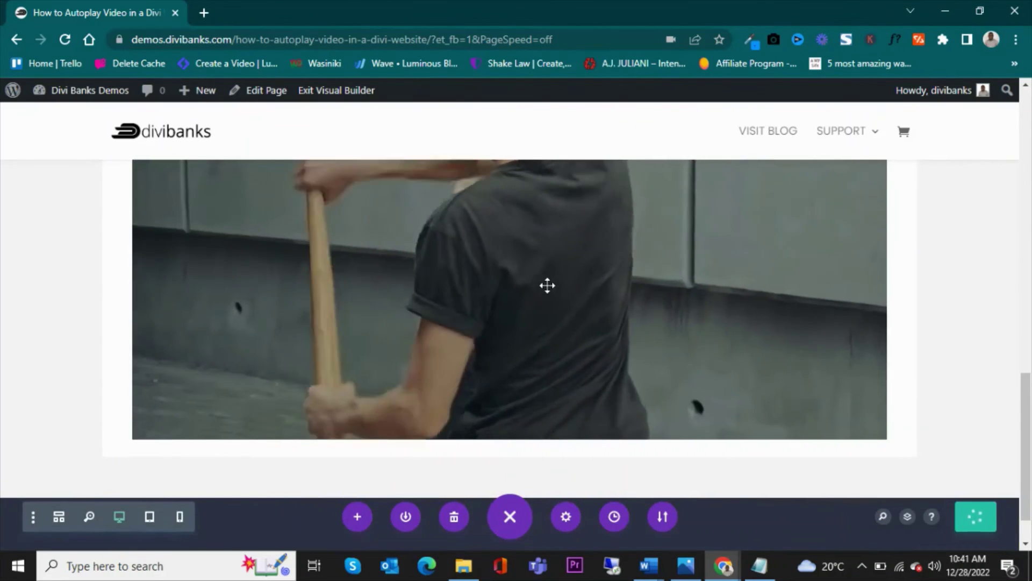
{"action": "scroll", "coordinate": [613, 277], "scroll_direction": "up", "scroll_amount": 1}
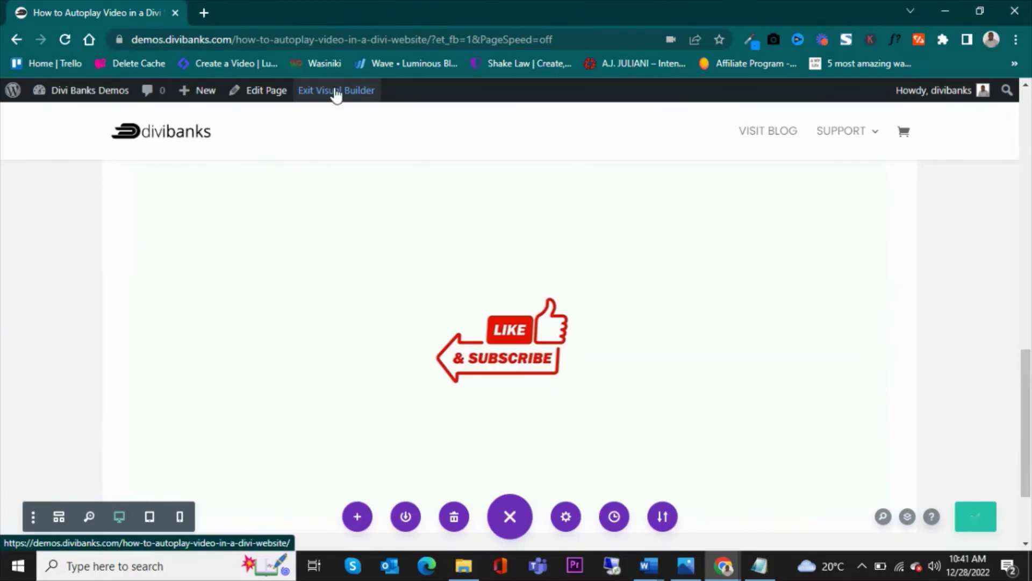
{"action": "left_click", "coordinate": [337, 96]}
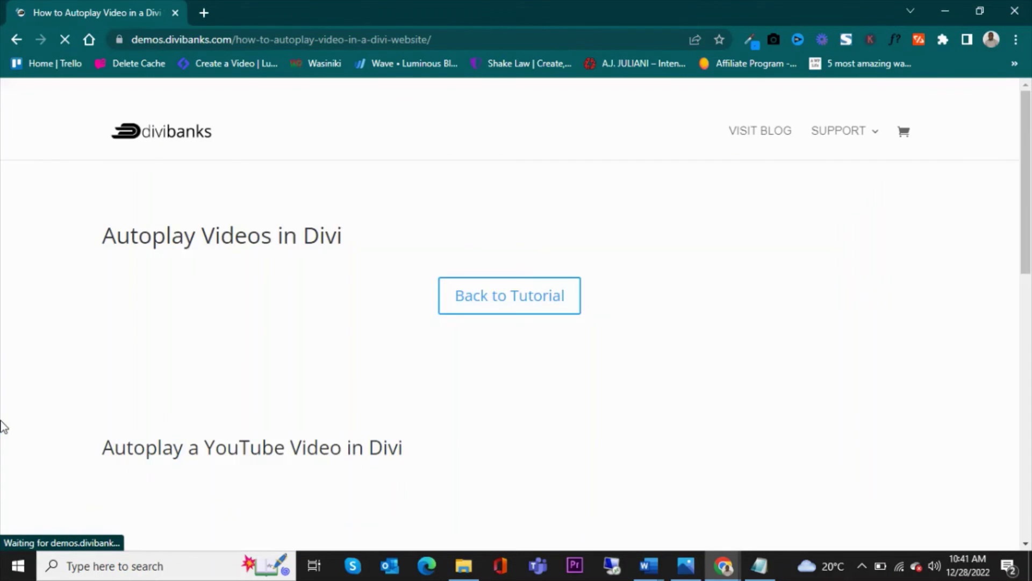
- Scroll the live page to watch the uploaded video autoplay under 'Autoplay Uploaded Video in Divi'
{"action": "scroll", "coordinate": [661, 343], "scroll_direction": "down", "scroll_amount": 10}
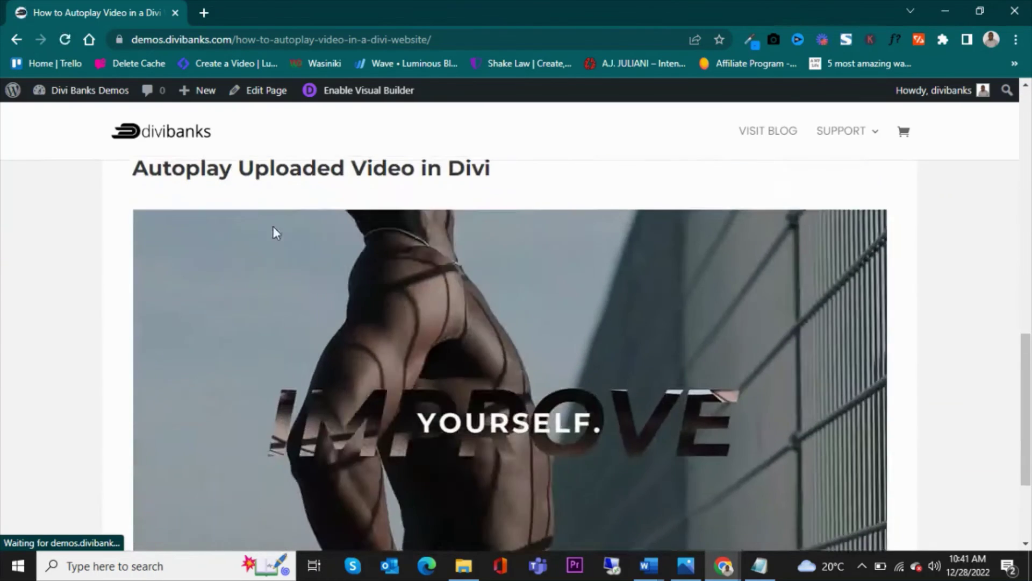
{"action": "scroll", "coordinate": [506, 269], "scroll_direction": "down", "scroll_amount": 4}
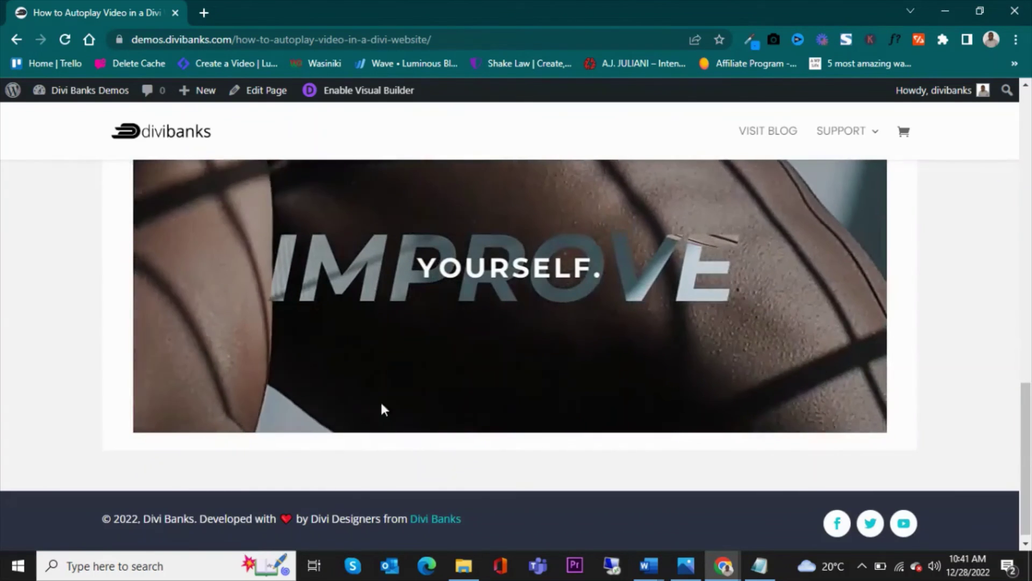
{"action": "scroll", "coordinate": [591, 337], "scroll_direction": "up", "scroll_amount": 1}
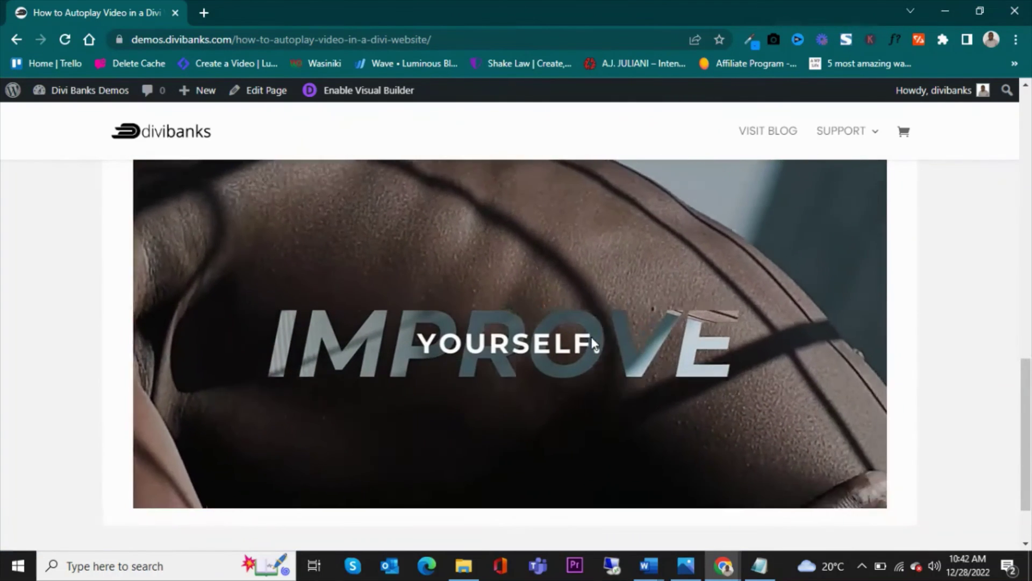
{"action": "scroll", "coordinate": [676, 344], "scroll_direction": "up", "scroll_amount": 3}
{"action": "scroll", "coordinate": [676, 344], "scroll_direction": "down", "scroll_amount": 1}
{"action": "scroll", "coordinate": [676, 344], "scroll_direction": "down", "scroll_amount": 3}
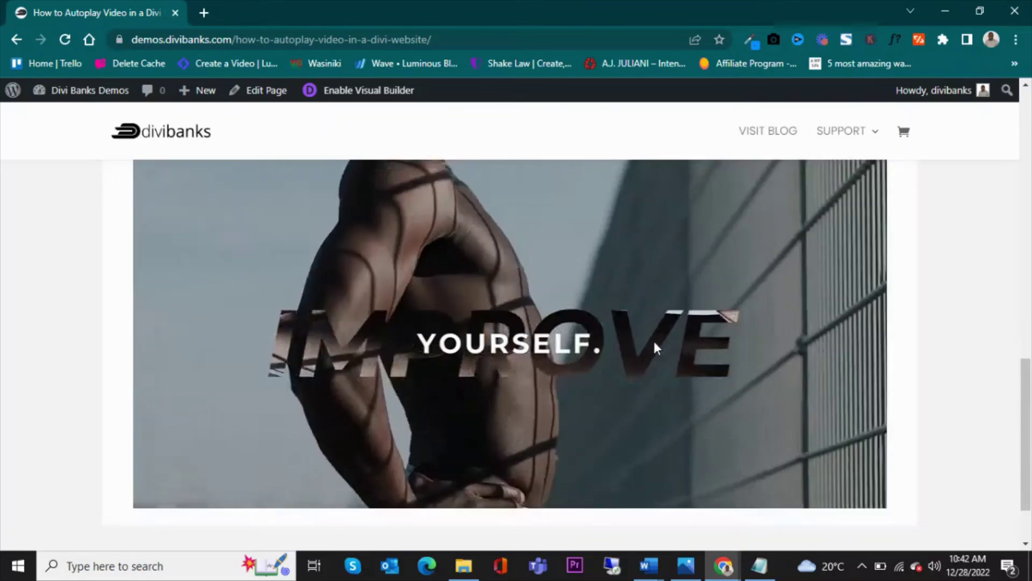
{"action": "scroll", "coordinate": [447, 284], "scroll_direction": "up", "scroll_amount": 1}
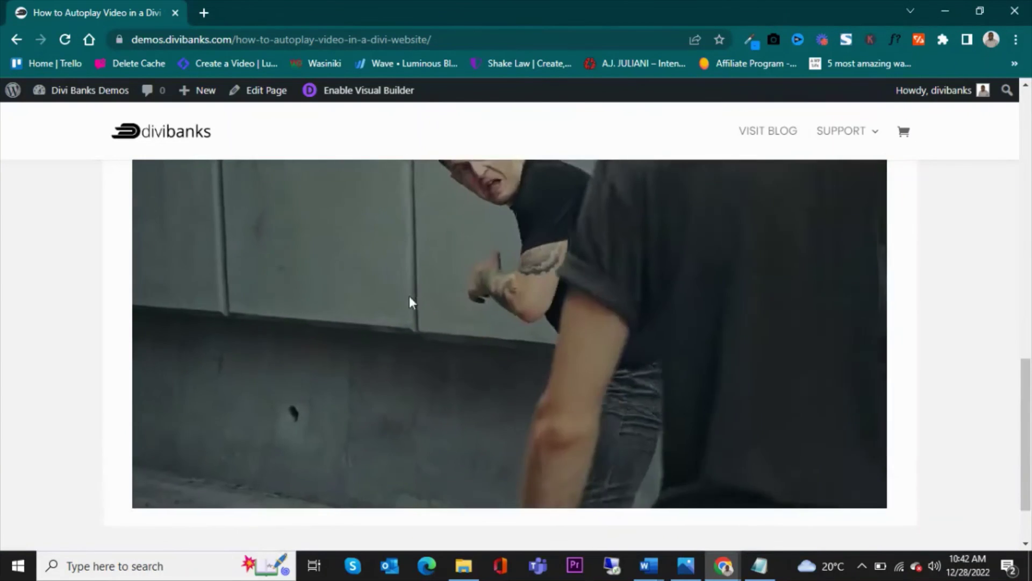
{"action": "scroll", "coordinate": [322, 255], "scroll_direction": "up", "scroll_amount": 2}
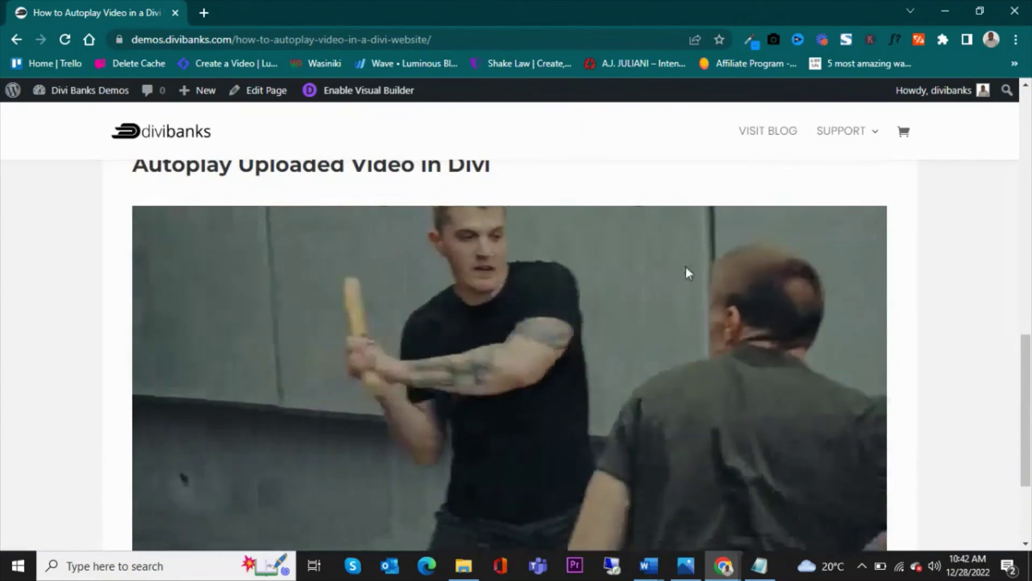
{"action": "scroll", "coordinate": [689, 274], "scroll_direction": "down", "scroll_amount": 2}
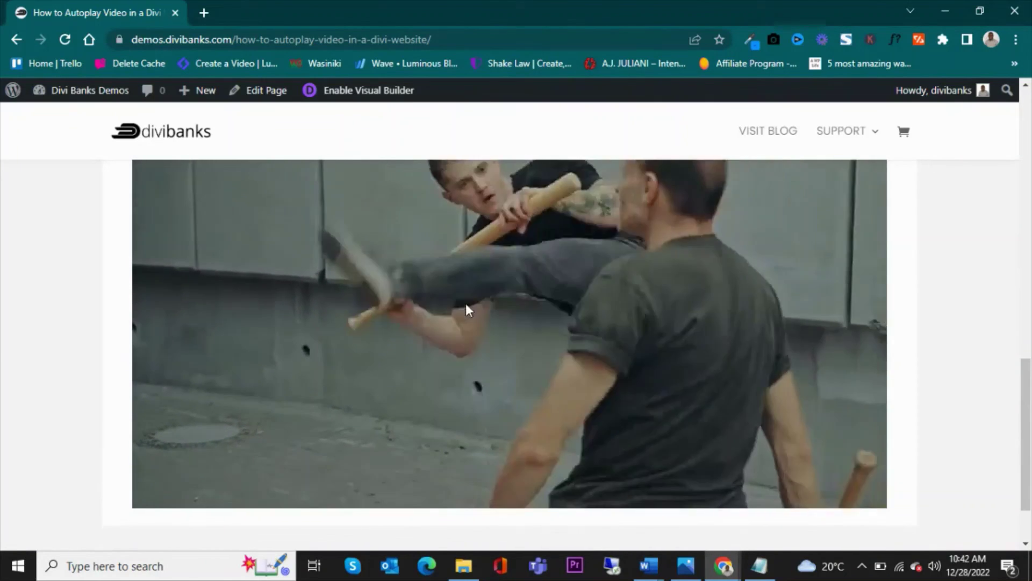
{"action": "scroll", "coordinate": [466, 303], "scroll_direction": "up", "scroll_amount": 1}
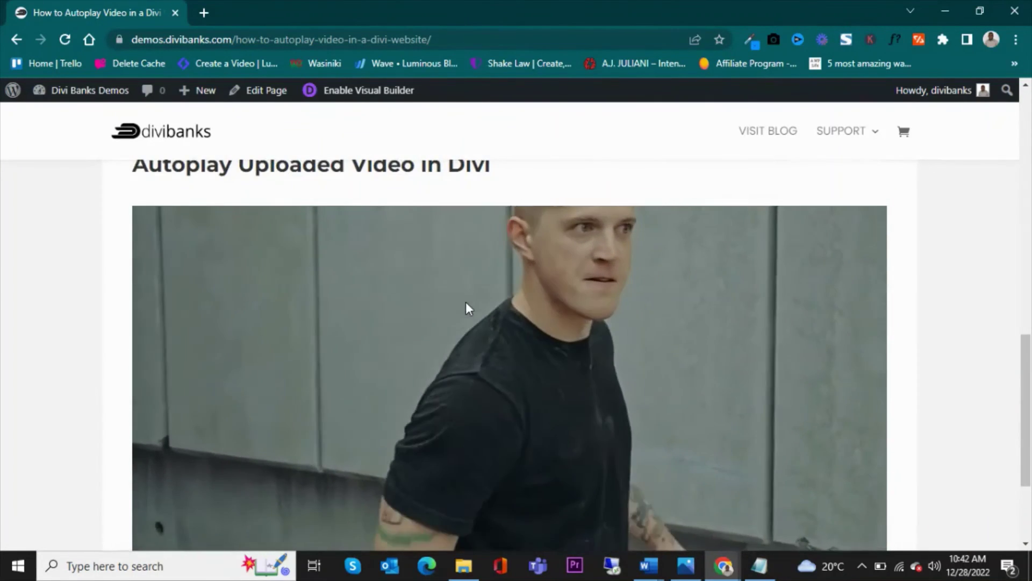